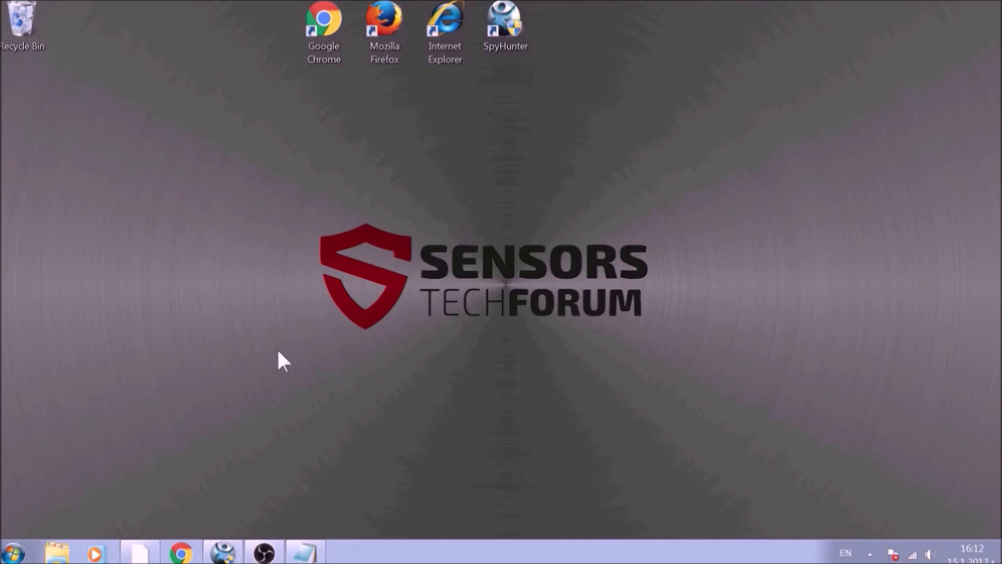
# Step: Open Programs and Features by running APPWIZ.CPL from the Run dialog
pyautogui.press('super+r')
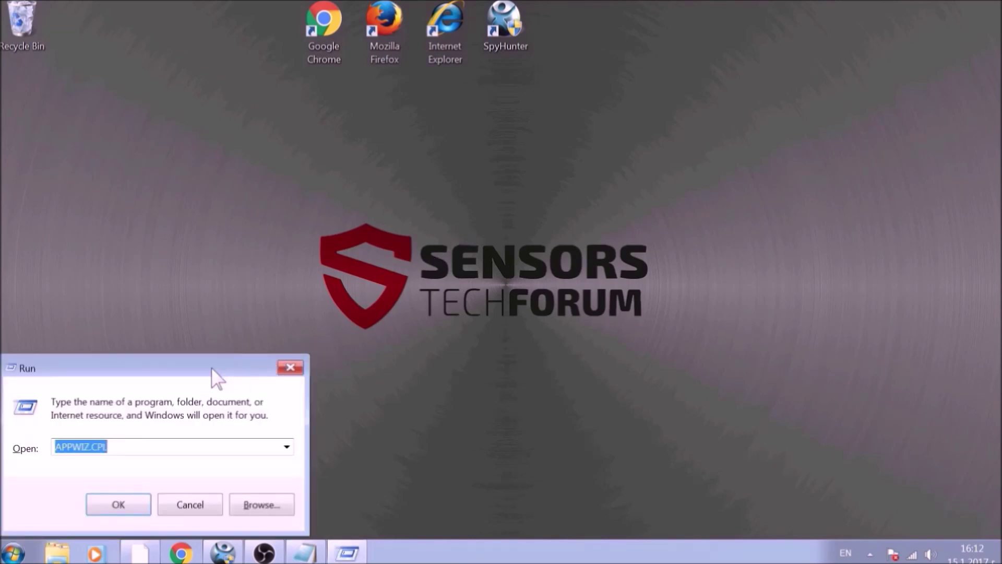
pyautogui.moveTo(212, 367); pyautogui.dragTo(503, 204)
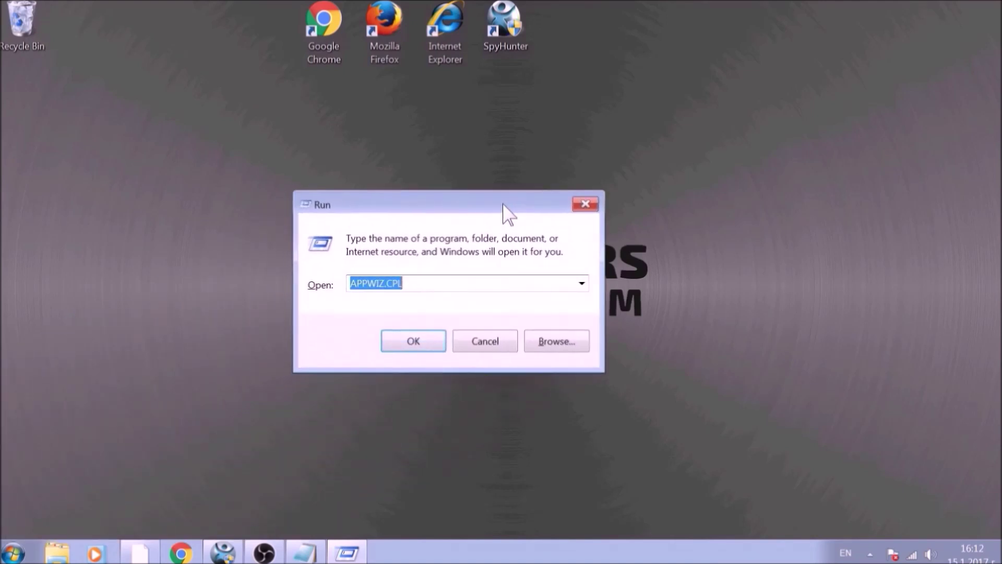
pyautogui.write('APPWIZ')
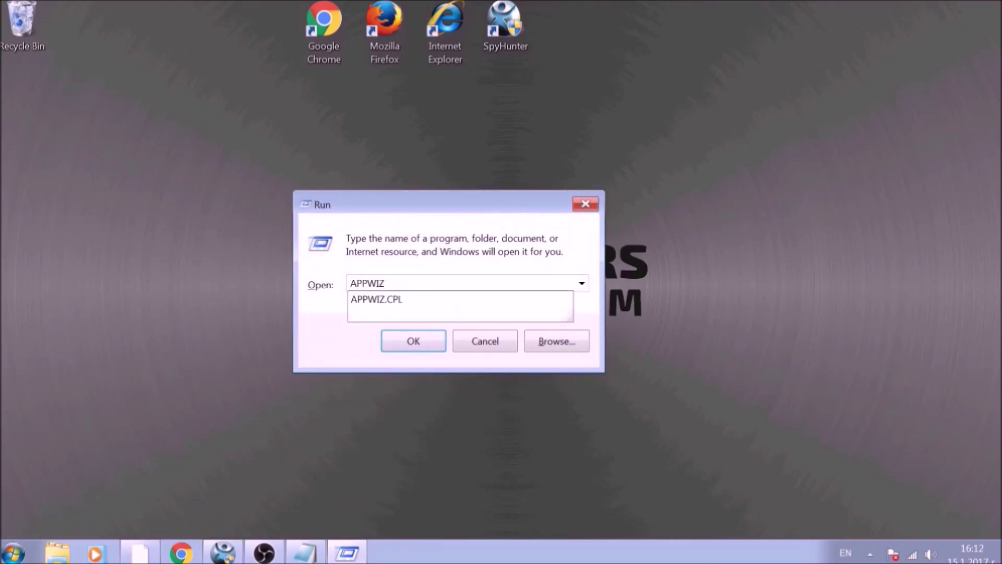
pyautogui.write('.CPL')
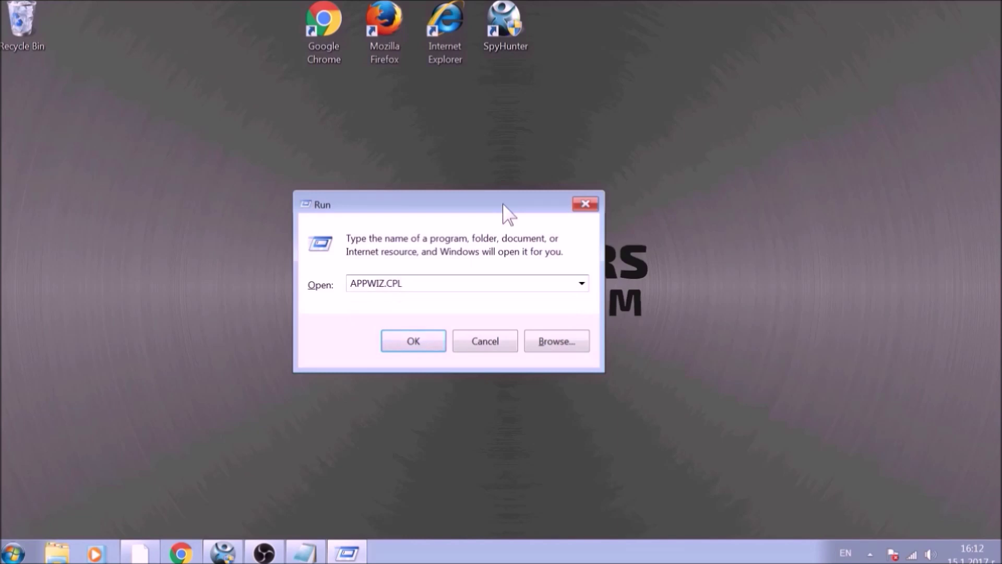
pyautogui.click(409, 338)
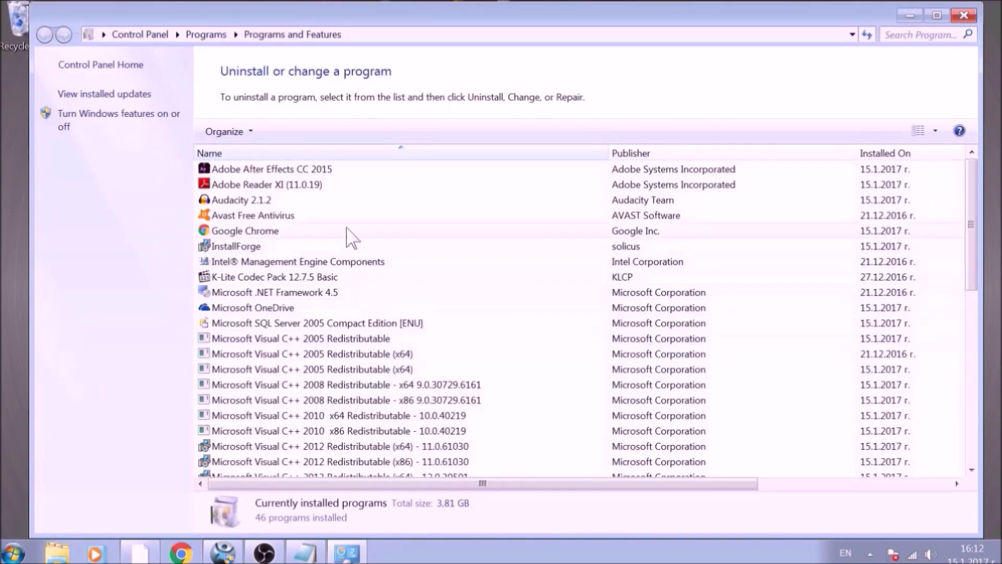
# Step: Uninstall SUSPICIOUS PROGRAM, confirming the removal and acknowledging its success
pyautogui.scroll(-1, 349, 235)
pyautogui.scroll(-8, 354, 238)
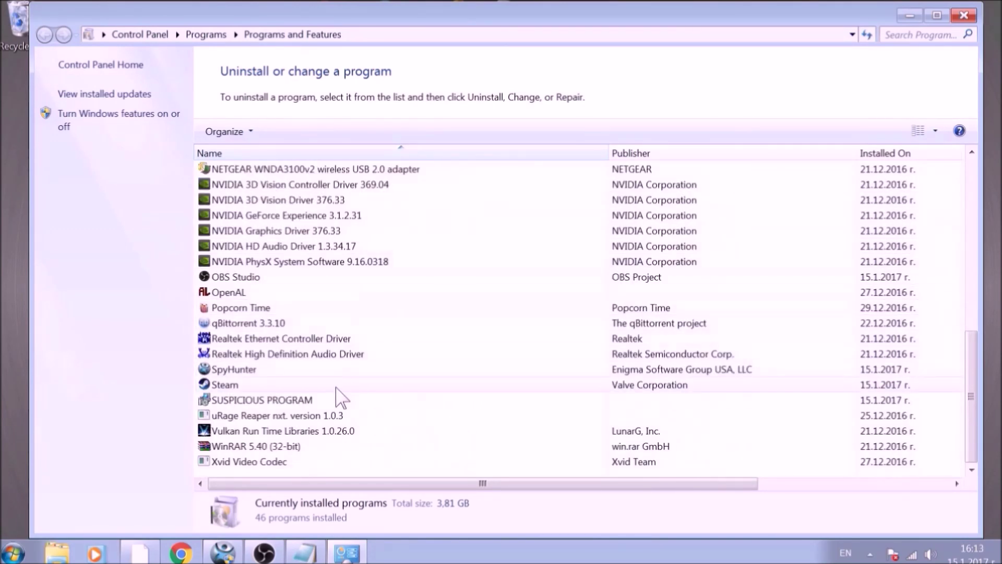
pyautogui.click(339, 402)
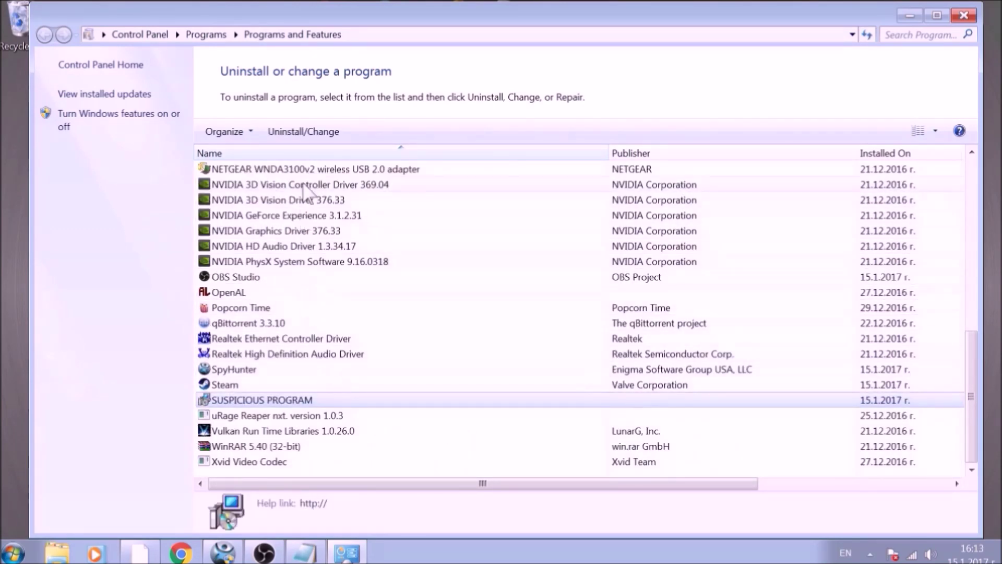
pyautogui.click(304, 131)
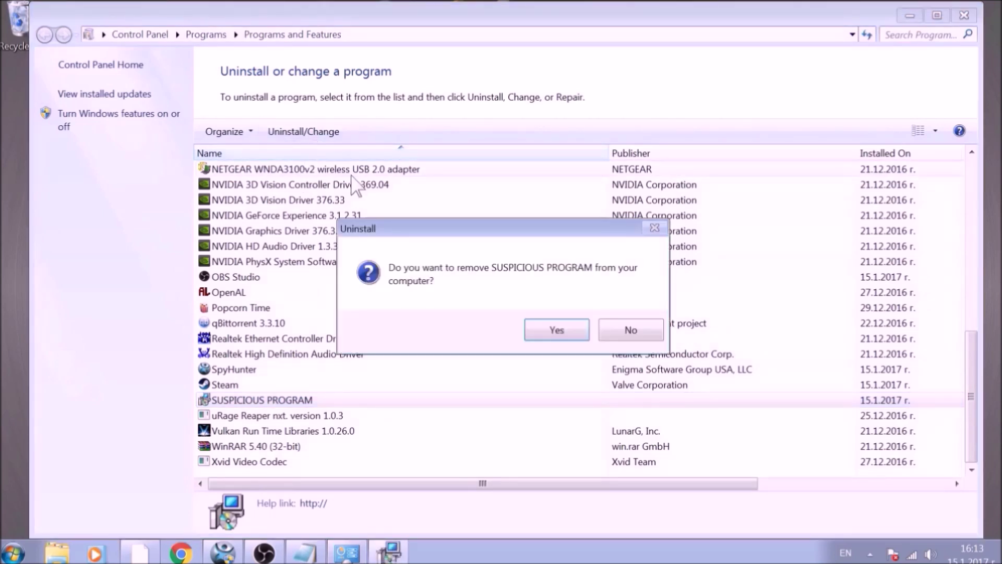
pyautogui.click(554, 329)
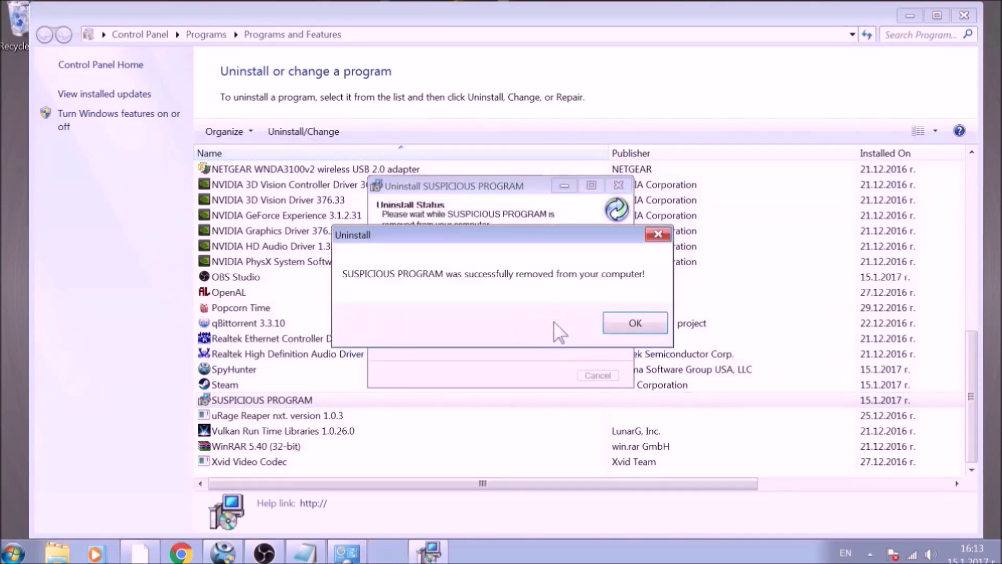
pyautogui.click(624, 321)
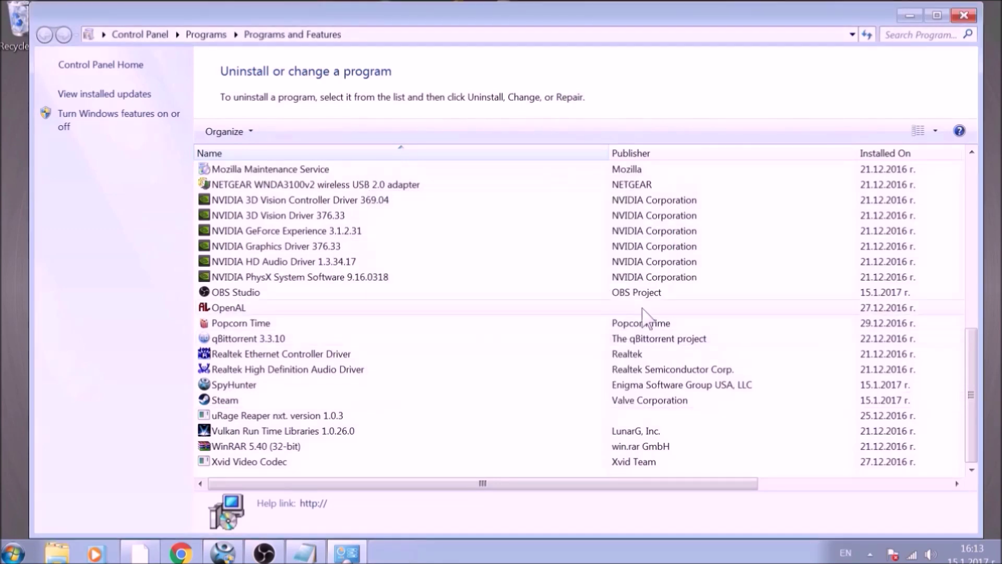
# Step: Close Programs and Features, launch Chrome and go to chrome://net-internals/#DNS
pyautogui.click(974, 16)
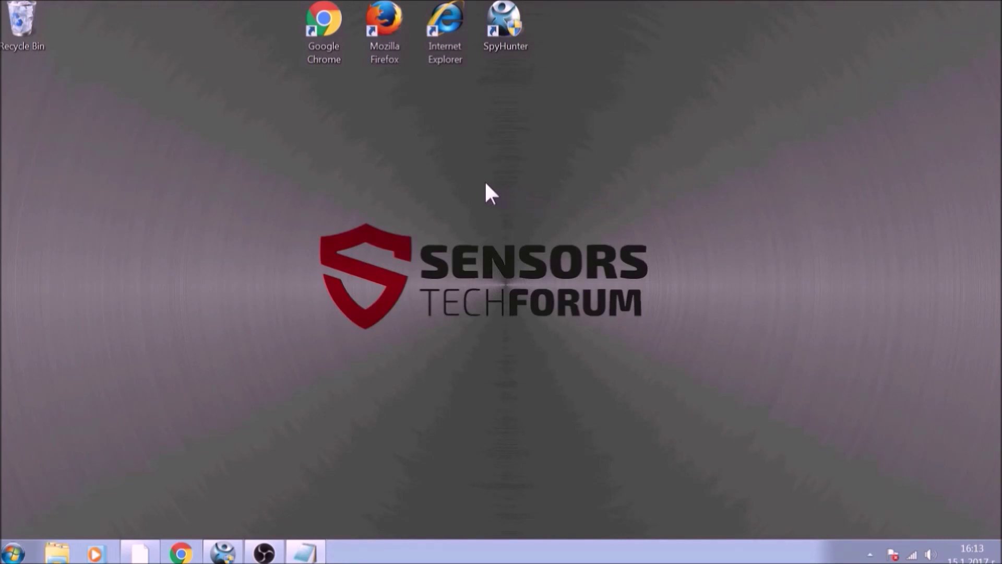
pyautogui.doubleClick(337, 37)
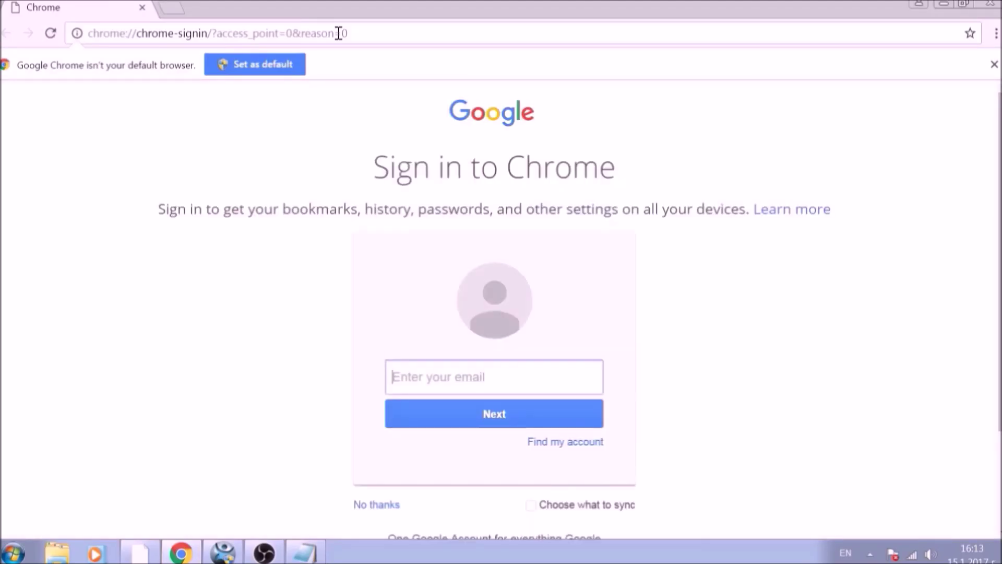
pyautogui.click(352, 33)
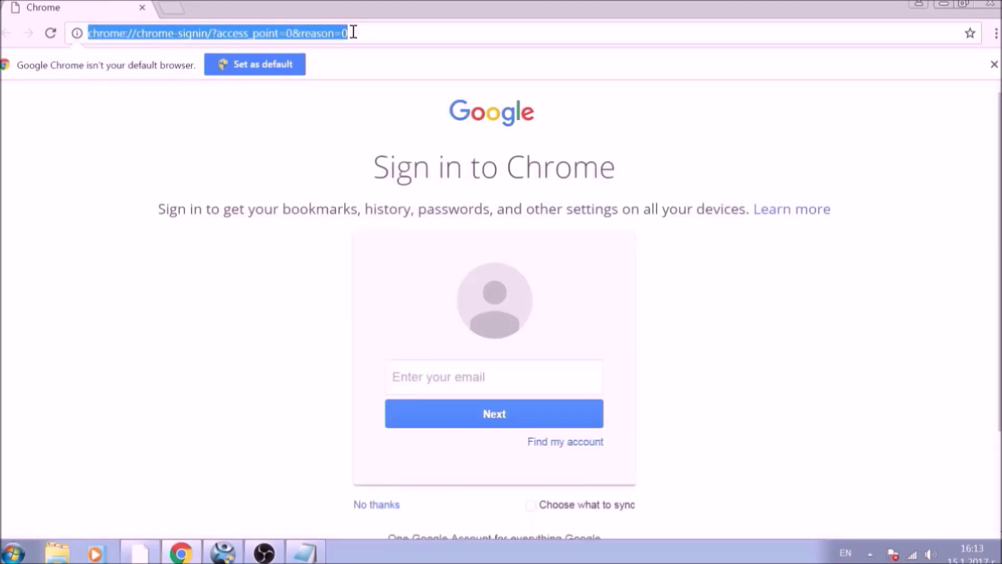
pyautogui.write('CHROME')
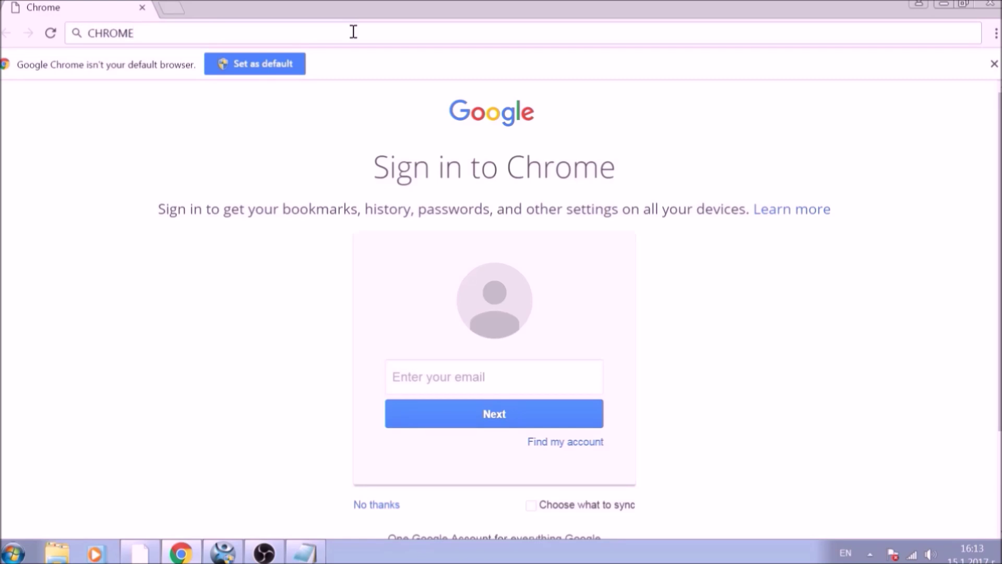
pyautogui.write('://NE')
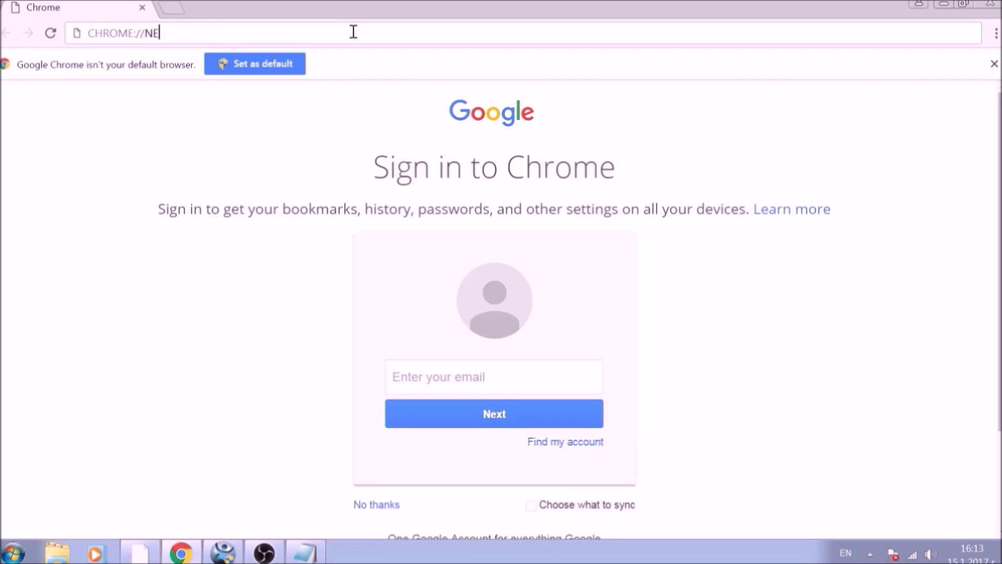
pyautogui.write('T-INTER')
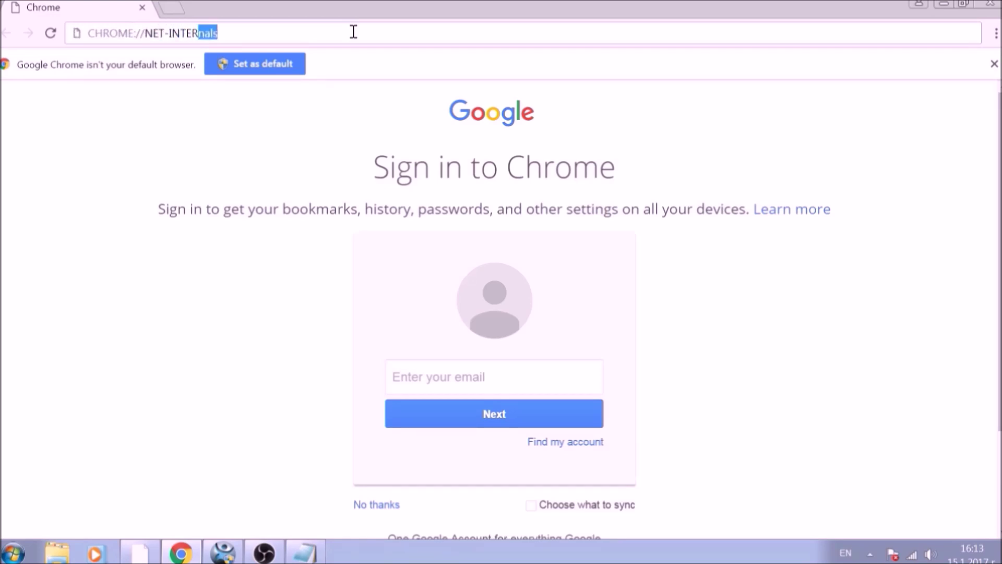
pyautogui.write('NALS/#DNS')
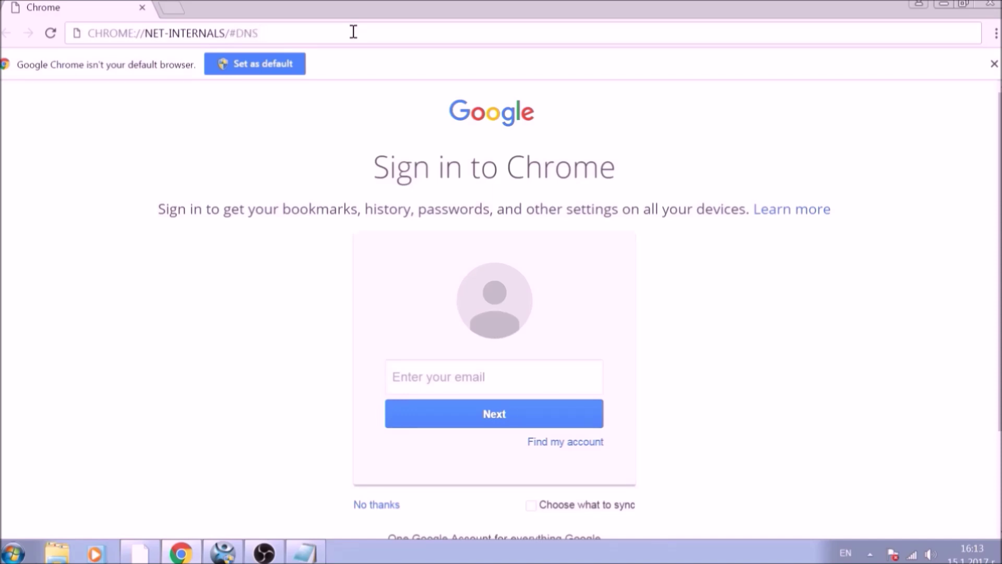
pyautogui.press('Return')
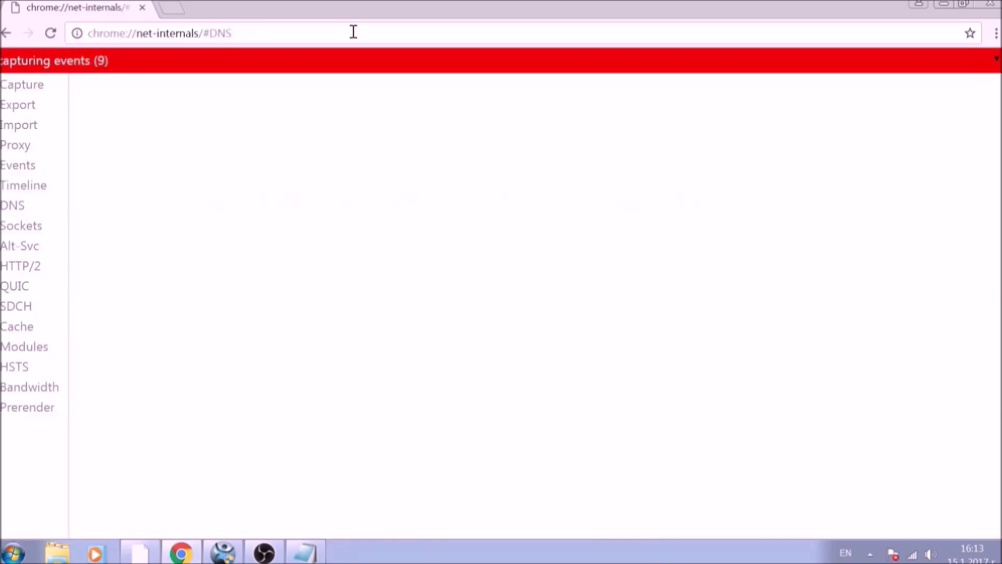
# Step: Clear the net-internals DNS host cache, then view the Cache statistics page
pyautogui.click(16, 209)
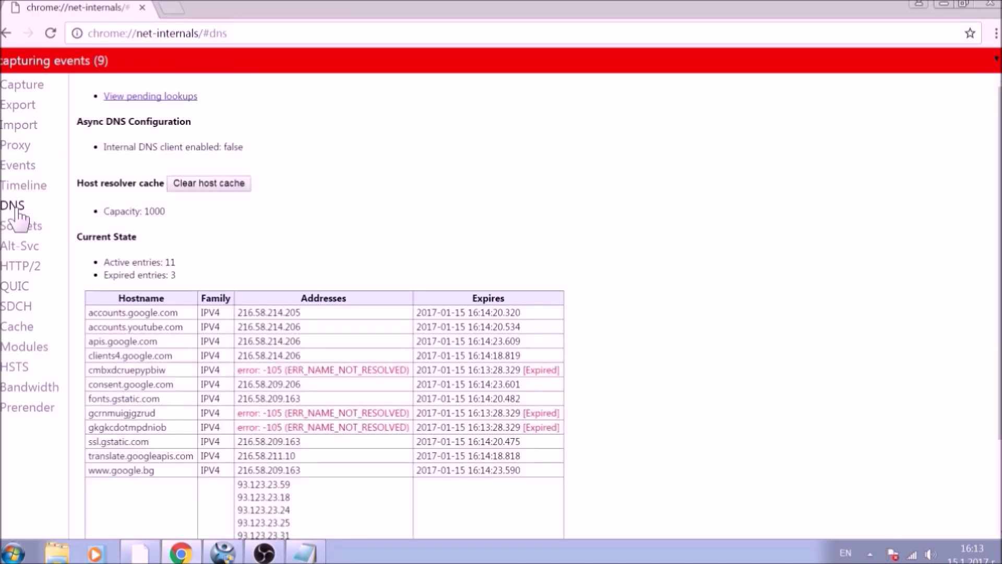
pyautogui.click(211, 191)
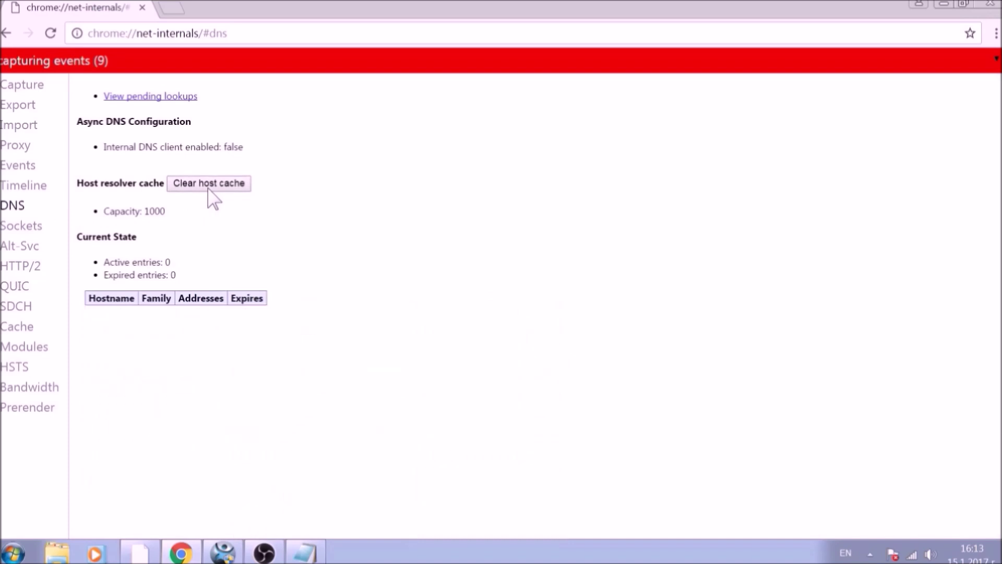
pyautogui.click(40, 329)
pyautogui.scroll(-5, 107, 300)
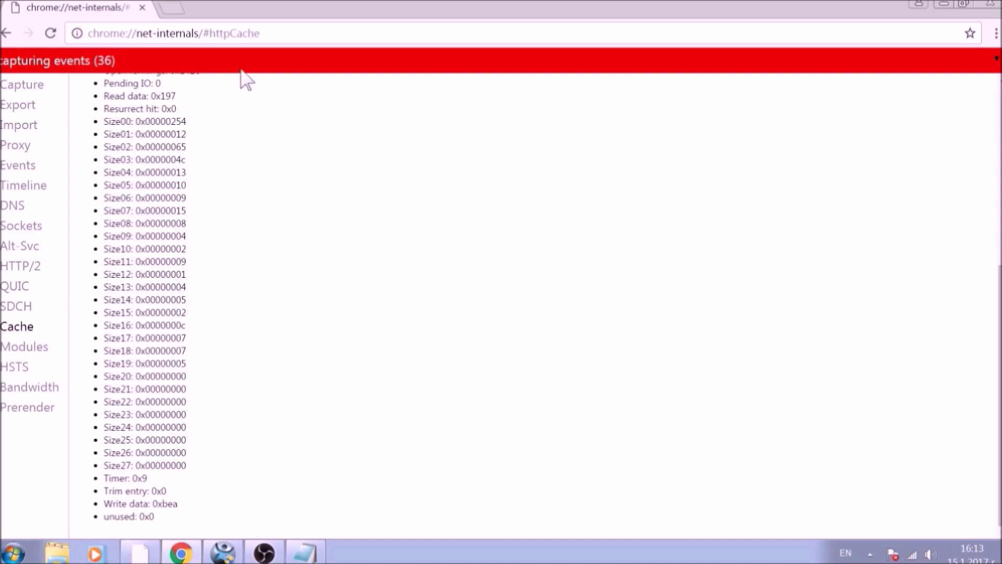
# Step: Navigate Chrome to chrome://settings/clearbrowserdata, correcting a typo in the address
pyautogui.click(256, 33)
pyautogui.write('CH')
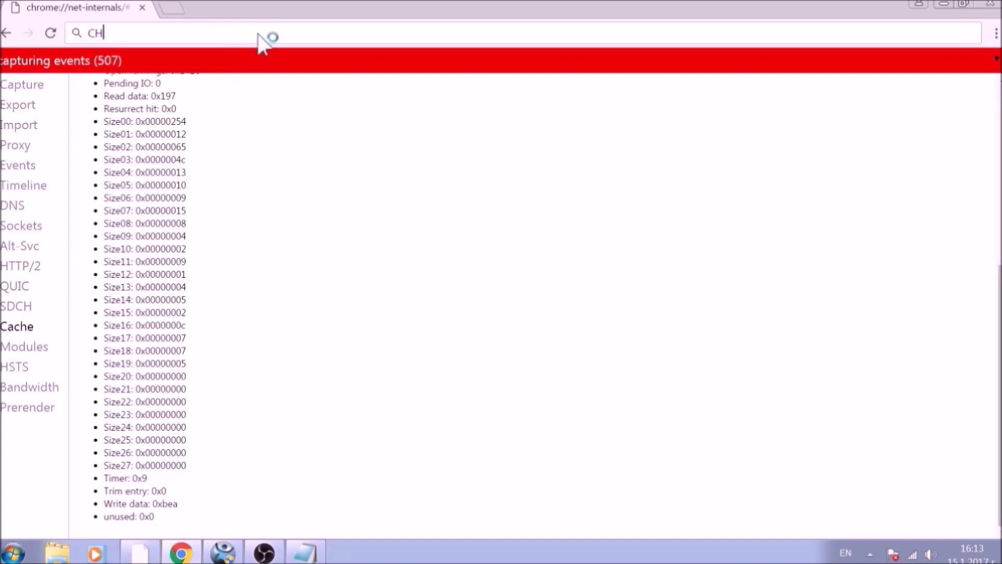
pyautogui.write('ROME://')
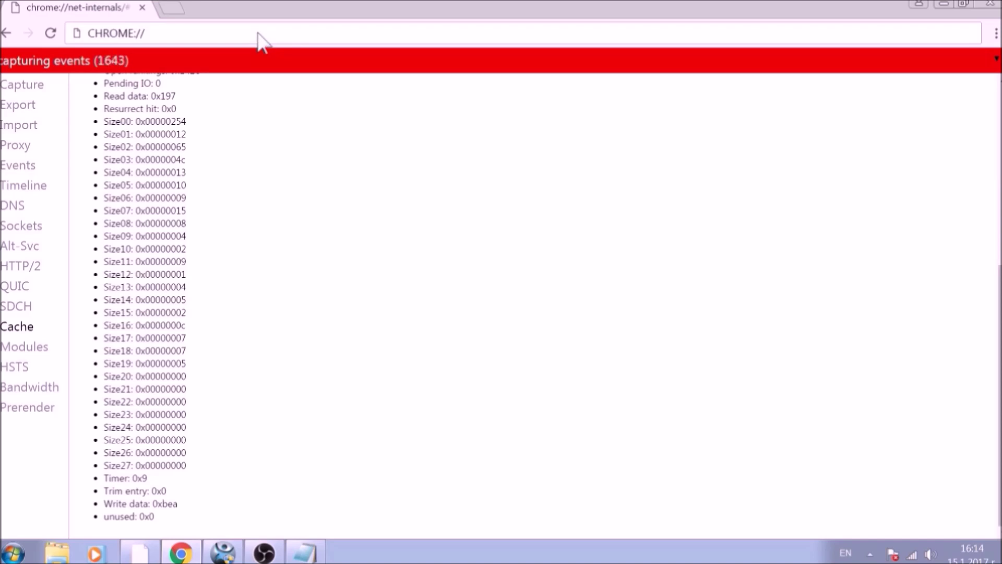
pyautogui.write('SETTI')
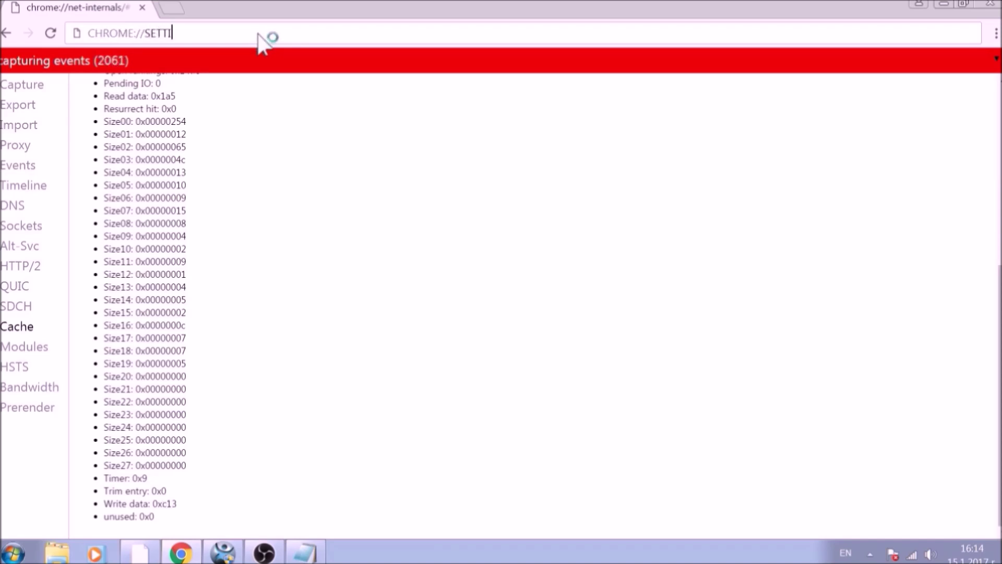
pyautogui.write('NGS/CLEARBW')
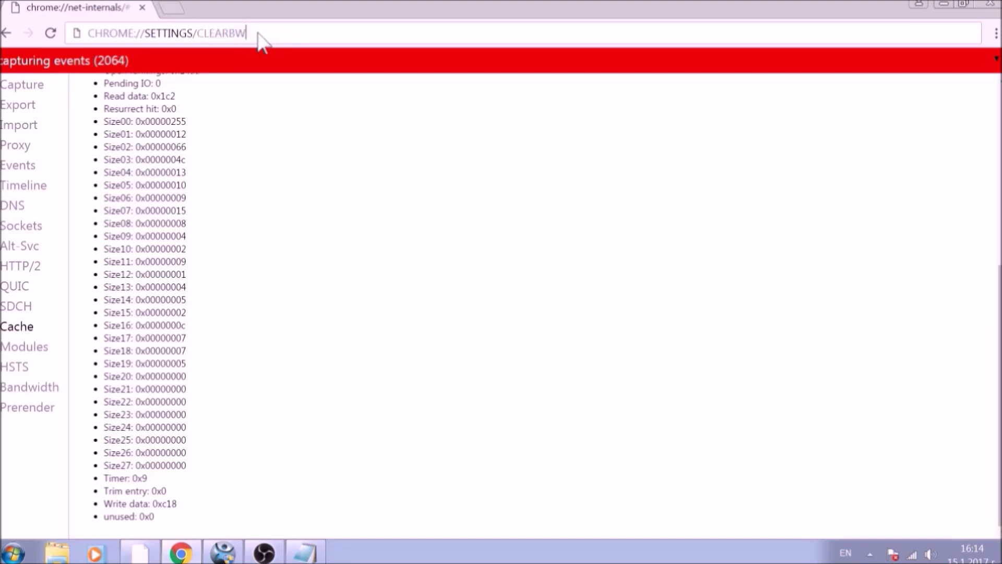
pyautogui.press('BackSpace')
pyautogui.write('R')
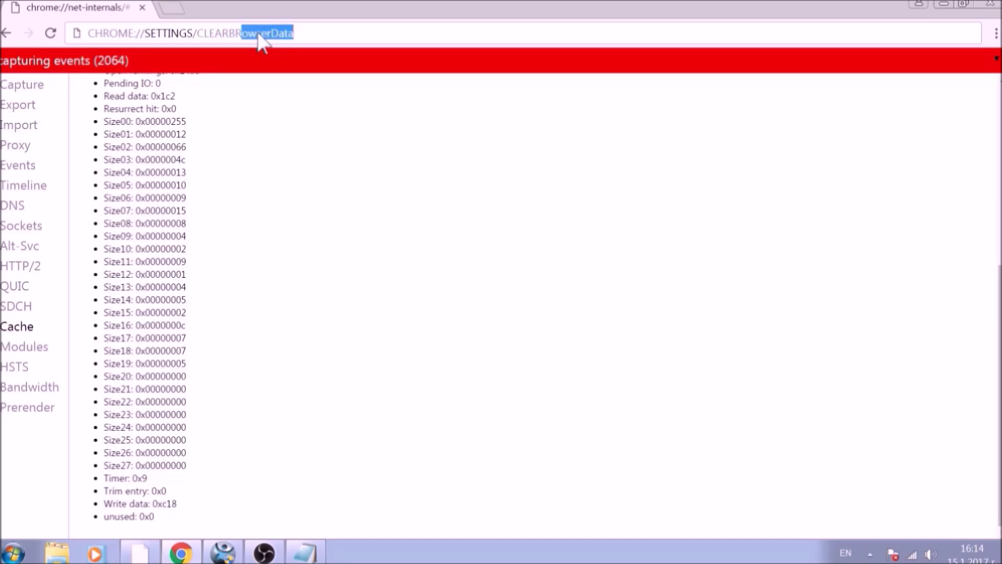
pyautogui.write('OWSERDATA')
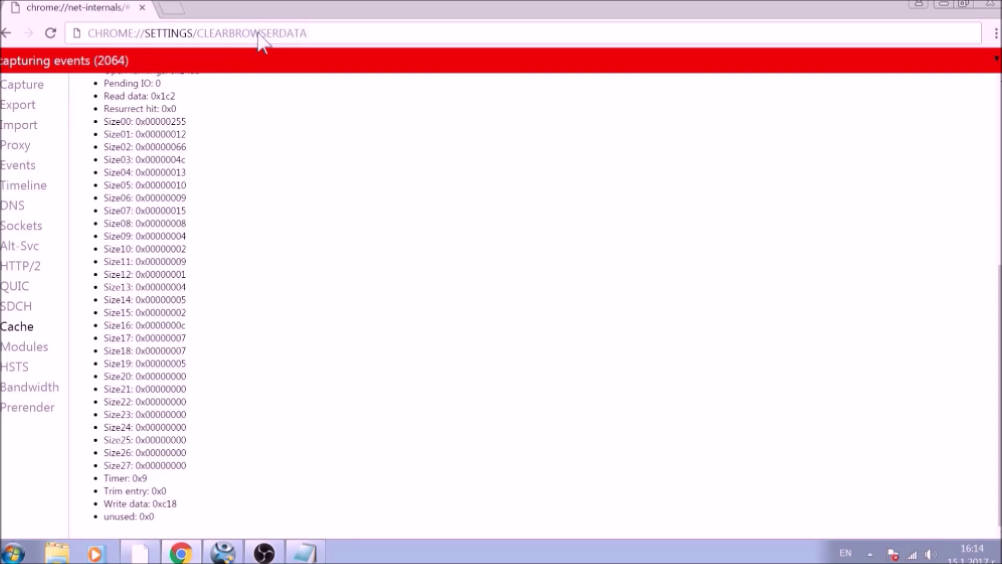
pyautogui.press('Return')
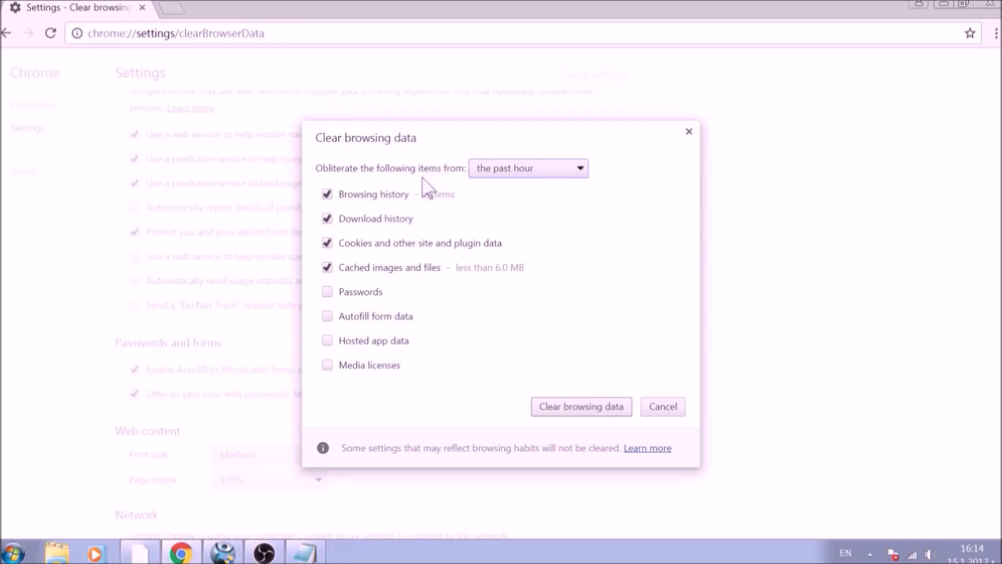
# Step: Clear browsing data from the beginning of time, also including passwords, autofill, hosted app data and media licenses
pyautogui.click(576, 170)
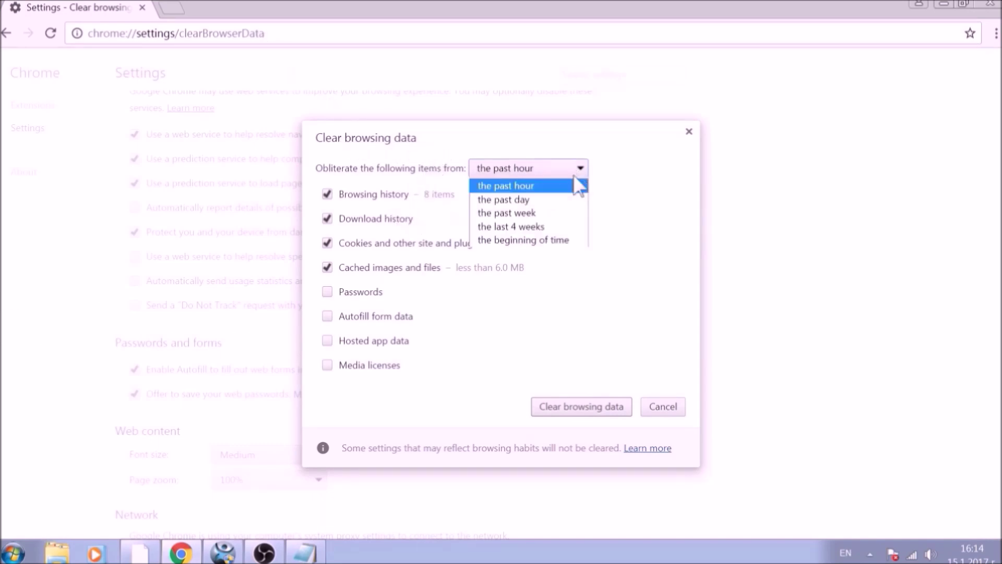
pyautogui.click(561, 242)
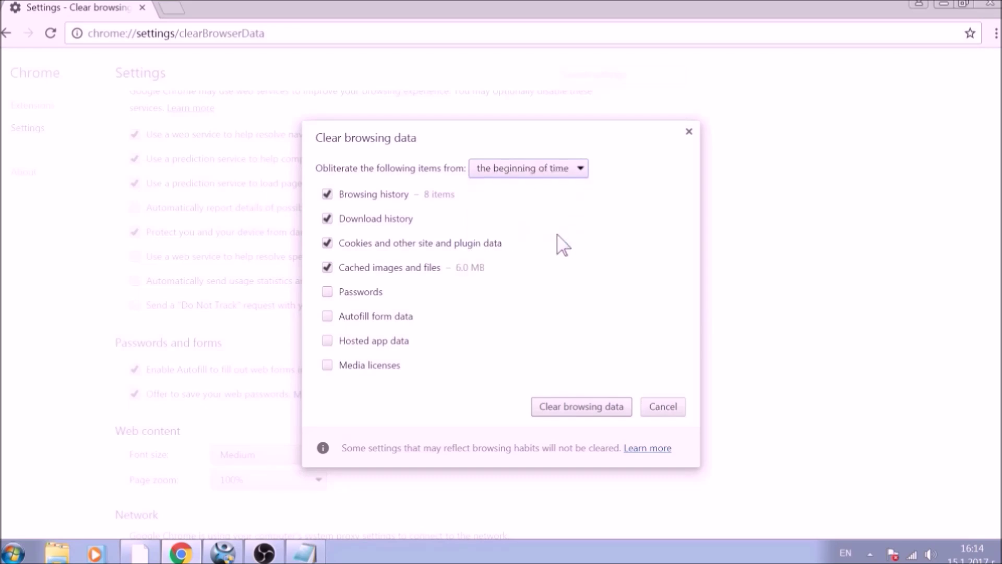
pyautogui.click(377, 292)
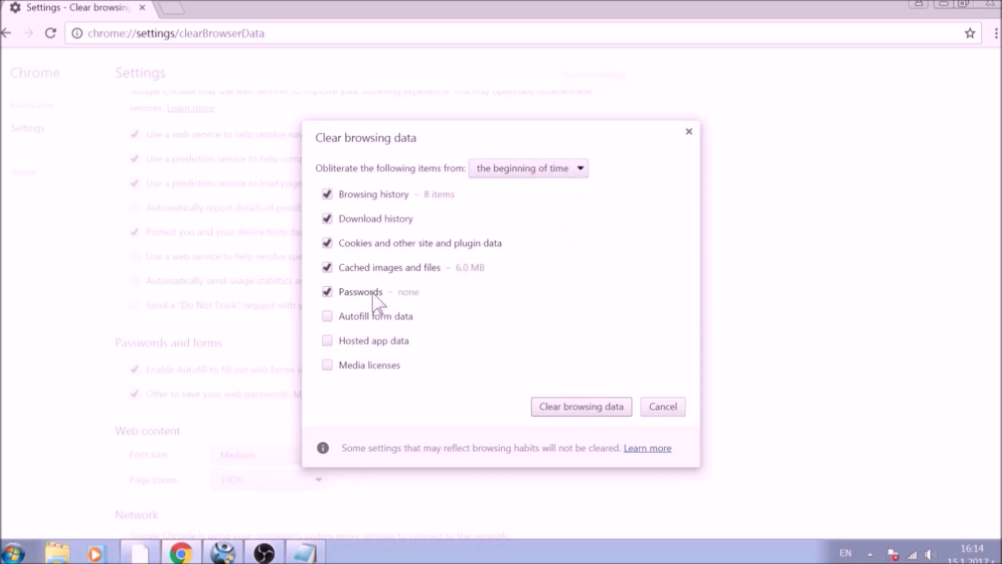
pyautogui.click(380, 316)
pyautogui.click(377, 341)
pyautogui.click(378, 366)
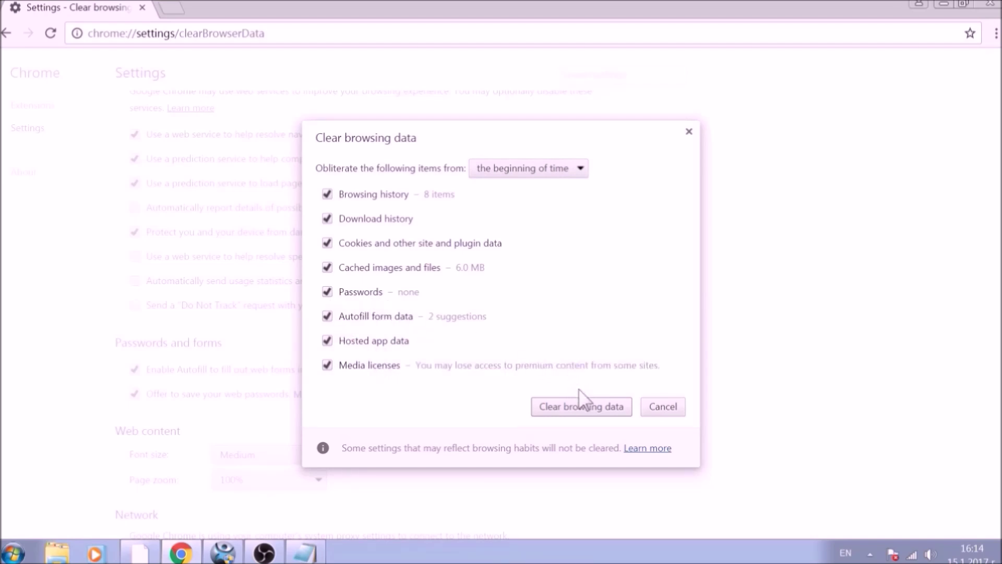
pyautogui.click(585, 406)
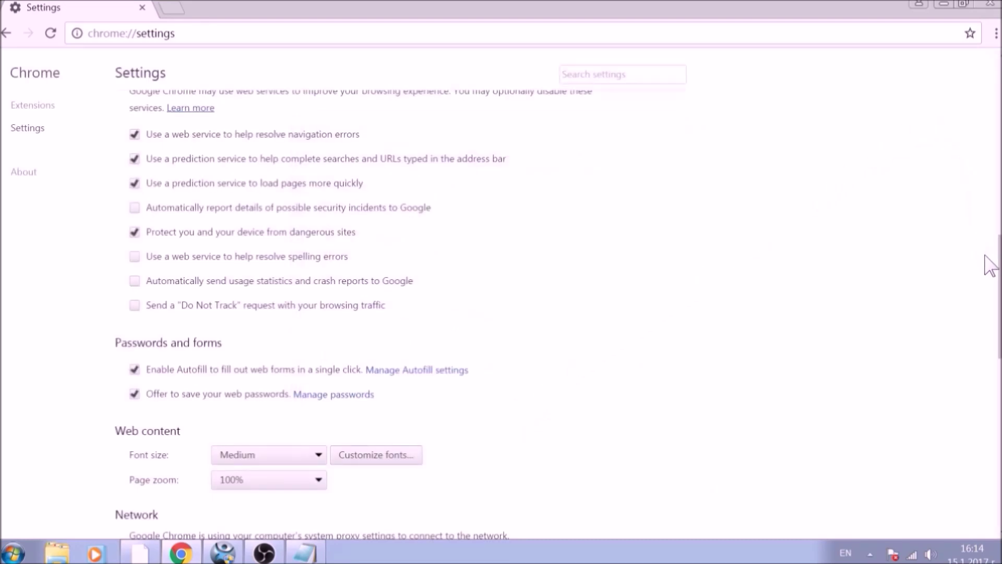
# Step: Reset Chrome's settings to their original defaults and close the browser
pyautogui.moveTo(998, 302); pyautogui.dragTo(988, 483)
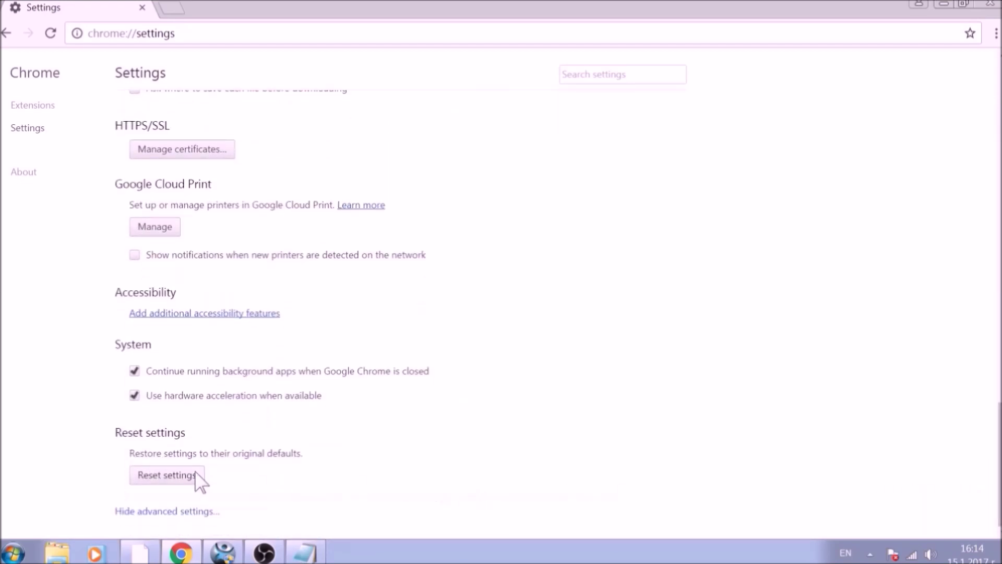
pyautogui.click(164, 476)
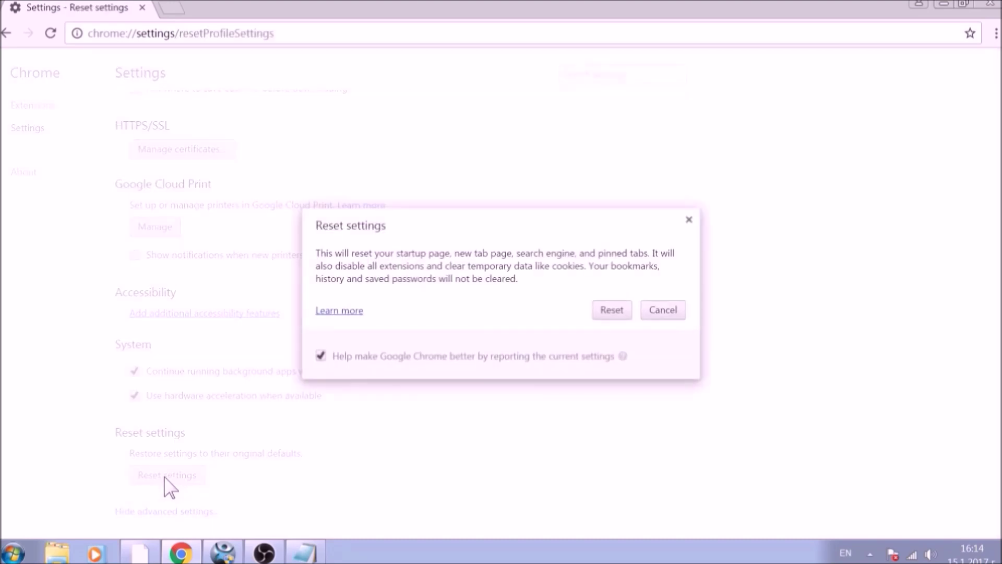
pyautogui.click(613, 312)
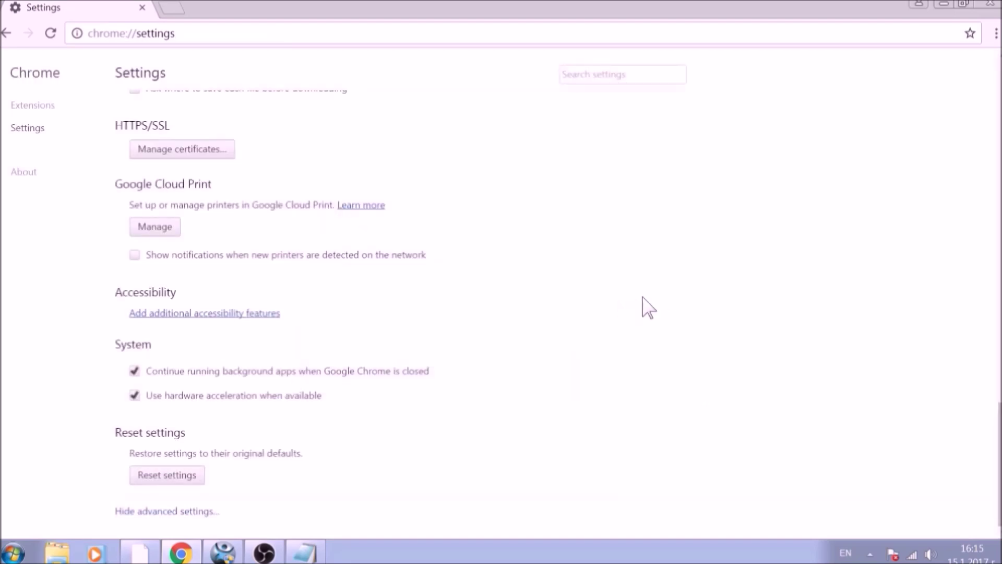
pyautogui.click(988, 5)
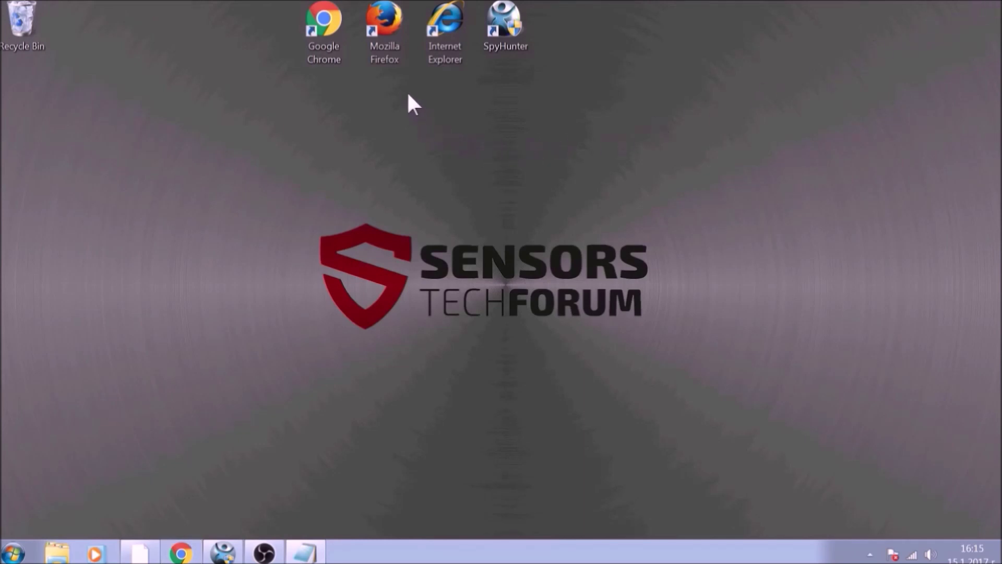
# Step: Launch Mozilla Firefox from the desktop and select its address bar
pyautogui.doubleClick(390, 55)
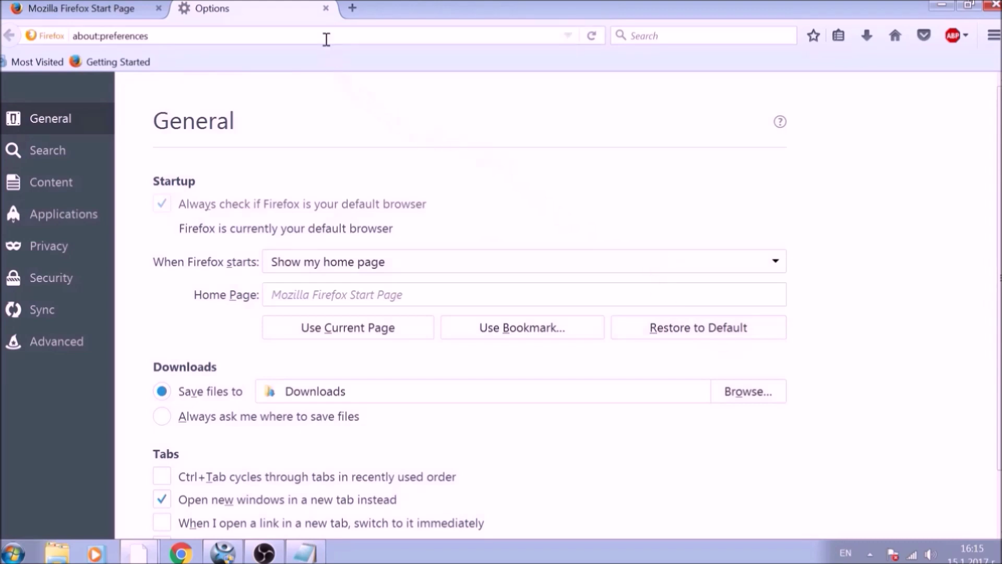
pyautogui.click(325, 39)
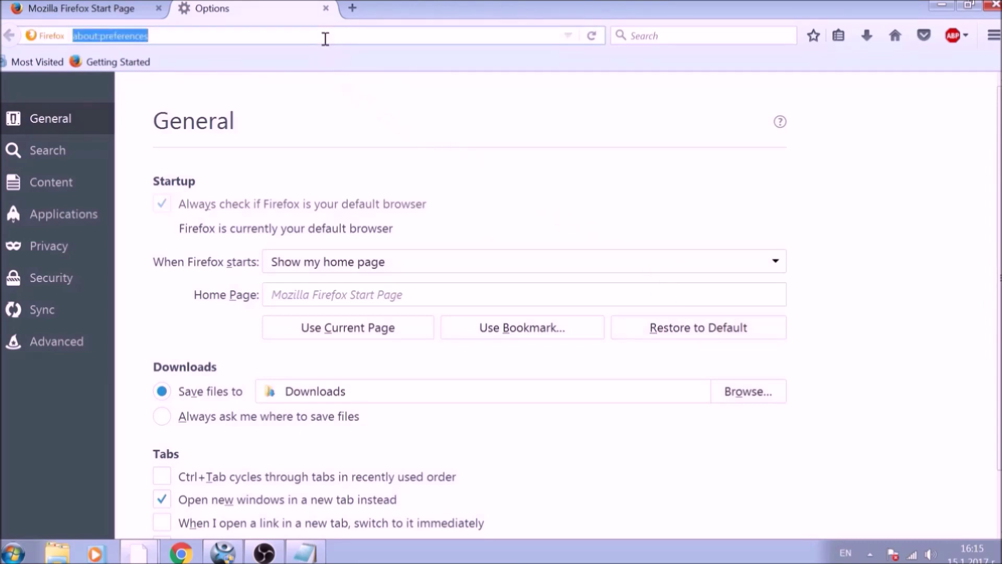
# Step: Refresh Firefox from the about:support page, then bring up the Add-ons Manager
pyautogui.write('ABO')
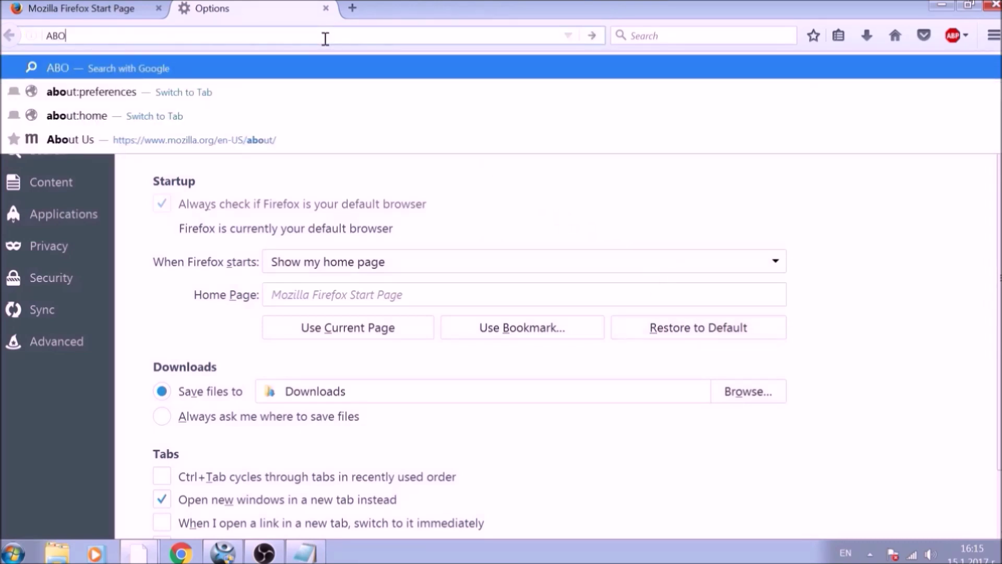
pyautogui.write('UT:')
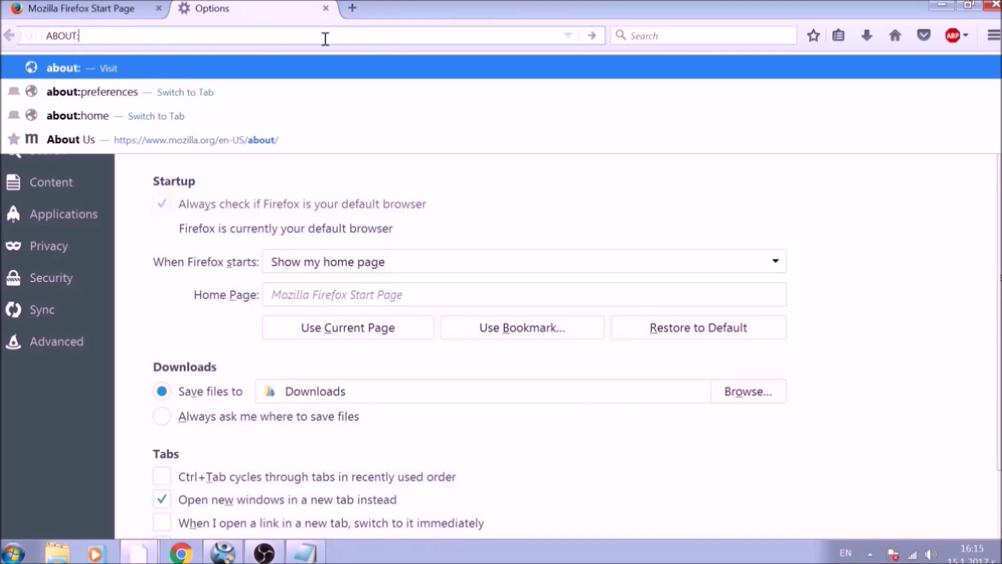
pyautogui.write('SUPPORT')
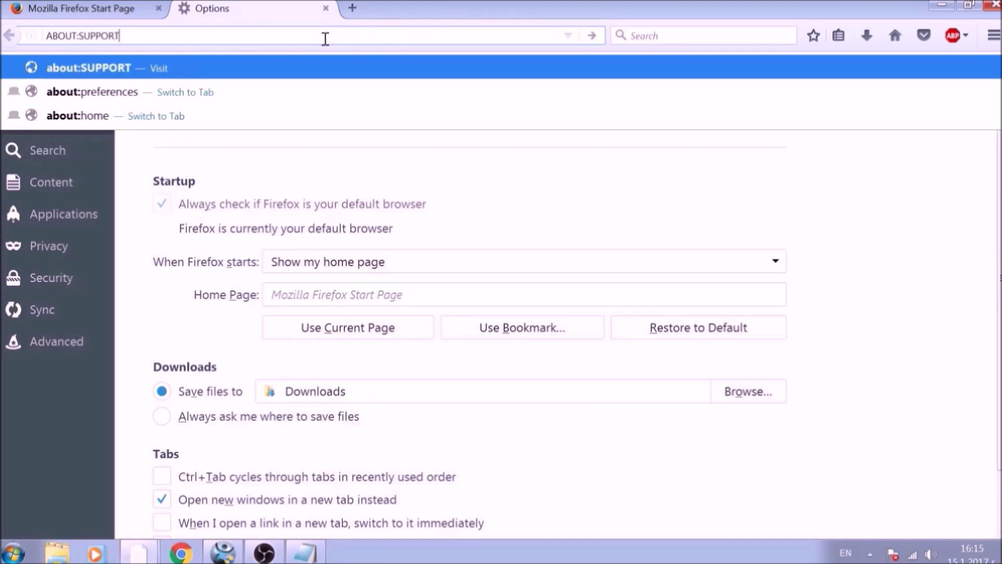
pyautogui.press('Return')
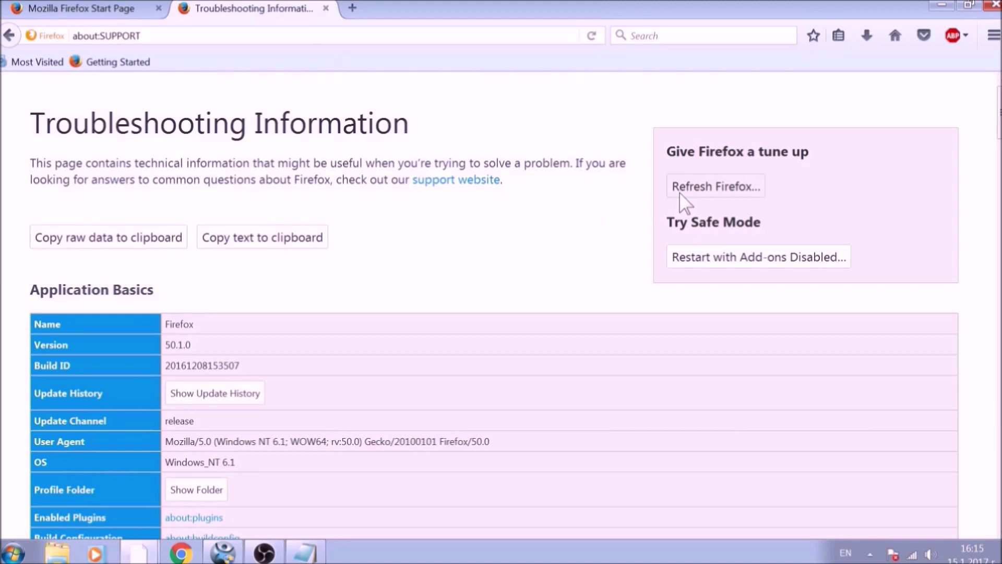
pyautogui.click(681, 197)
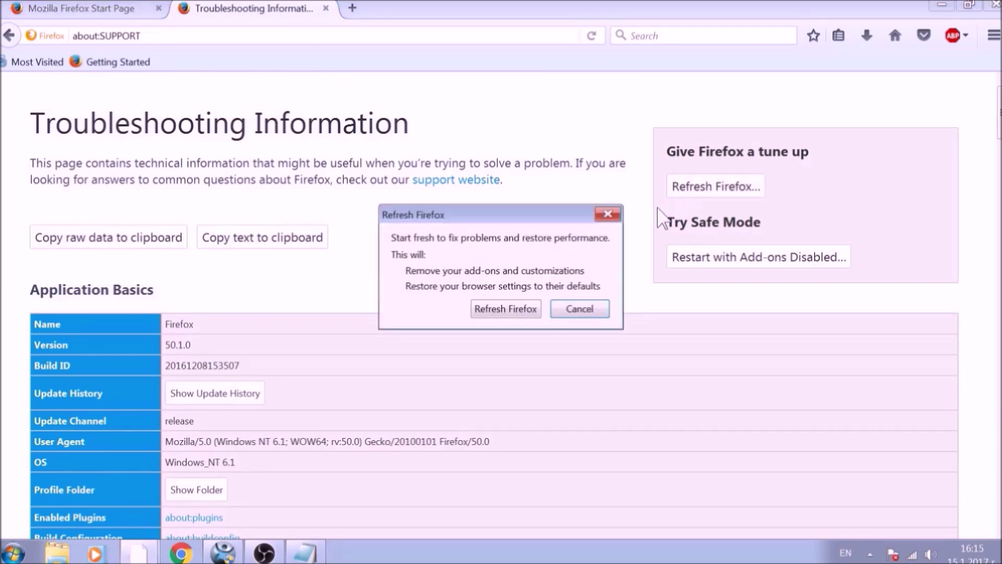
pyautogui.click(529, 313)
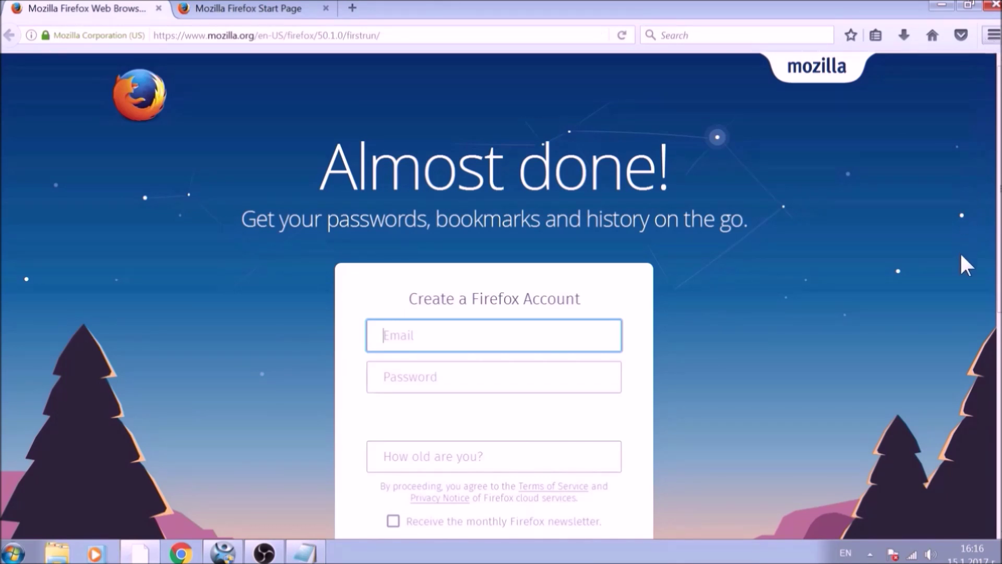
pyautogui.hotkey('ctrl', 'shift', 'a')
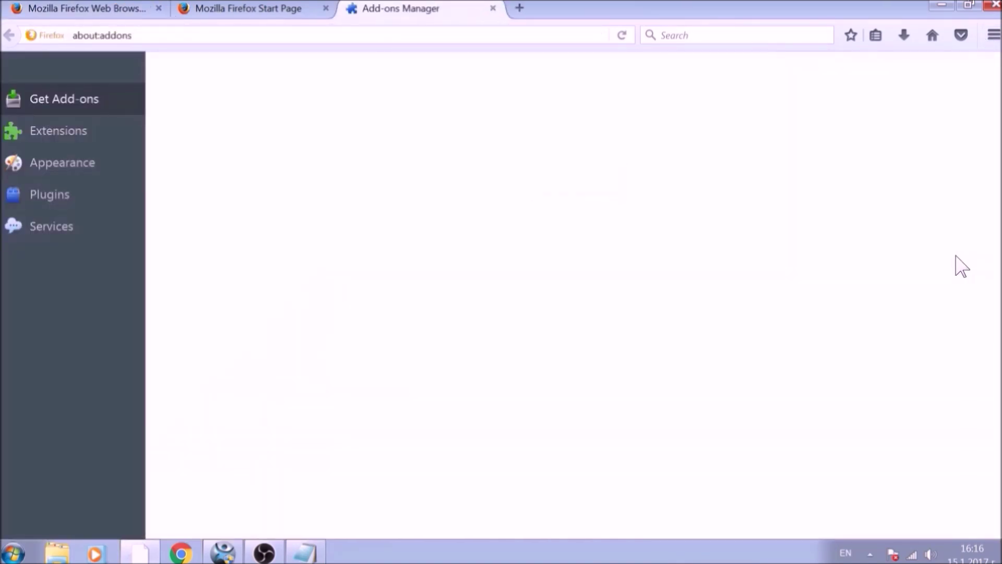
# Step: Check the Extensions list, then close Firefox along with all three tabs
pyautogui.click(111, 147)
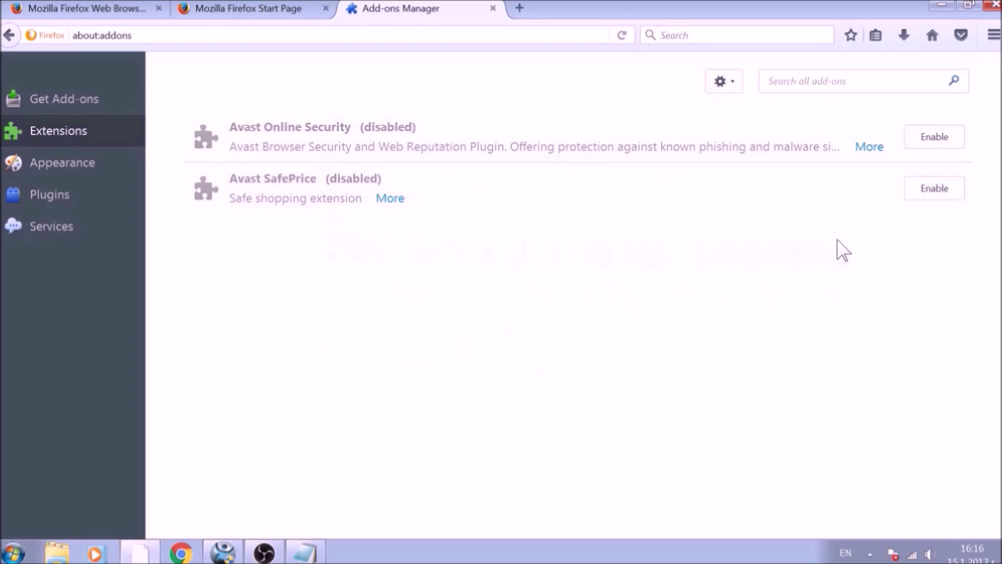
pyautogui.click(994, 4)
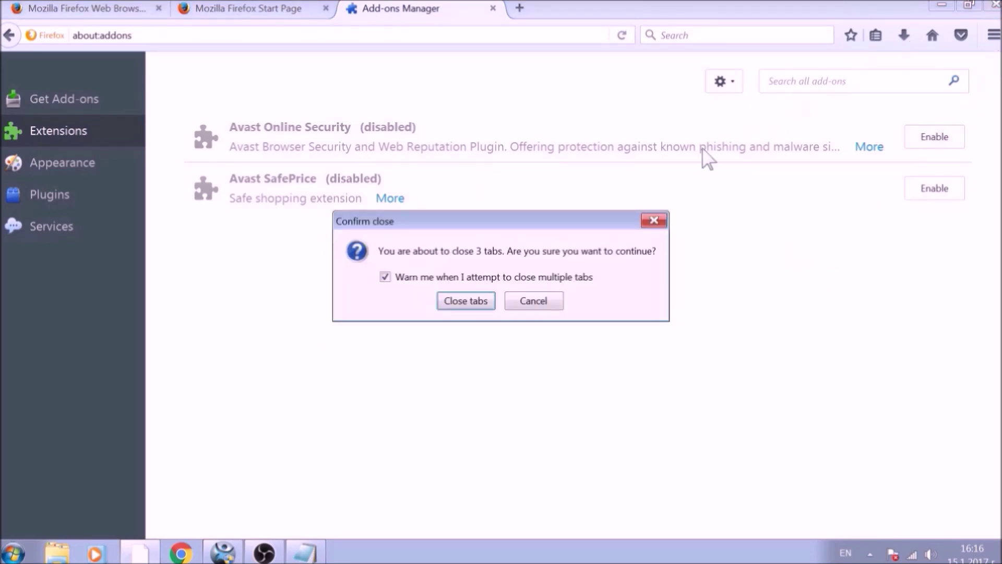
pyautogui.click(486, 301)
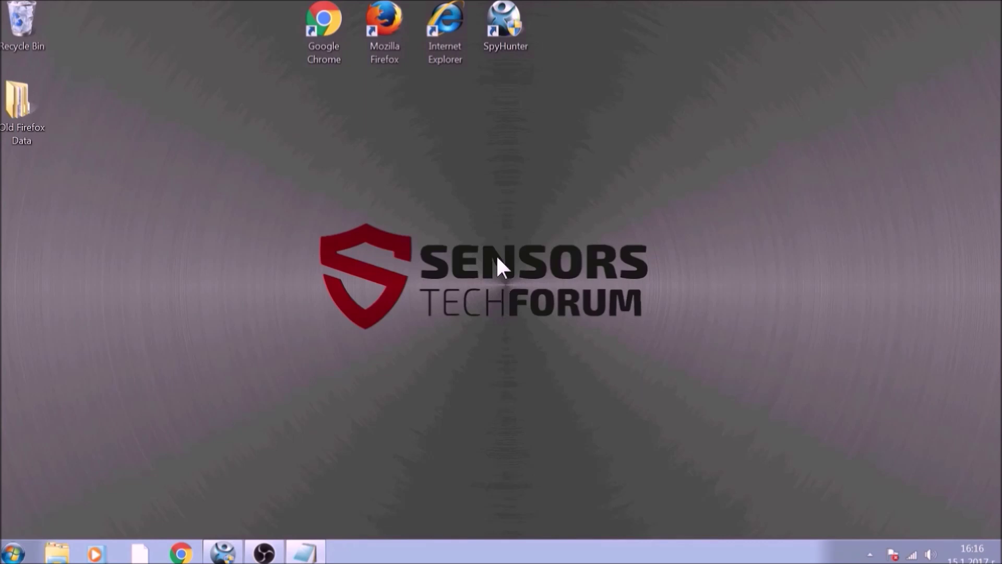
# Step: Launch Internet Explorer, dismiss the Avast prompt, and set the home page to about:blank
pyautogui.doubleClick(445, 44)
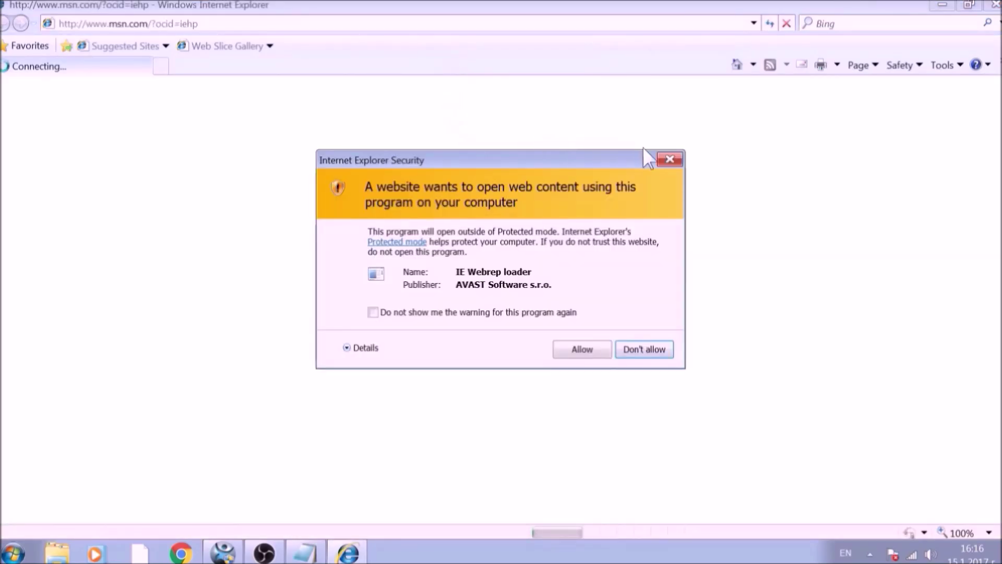
pyautogui.click(661, 157)
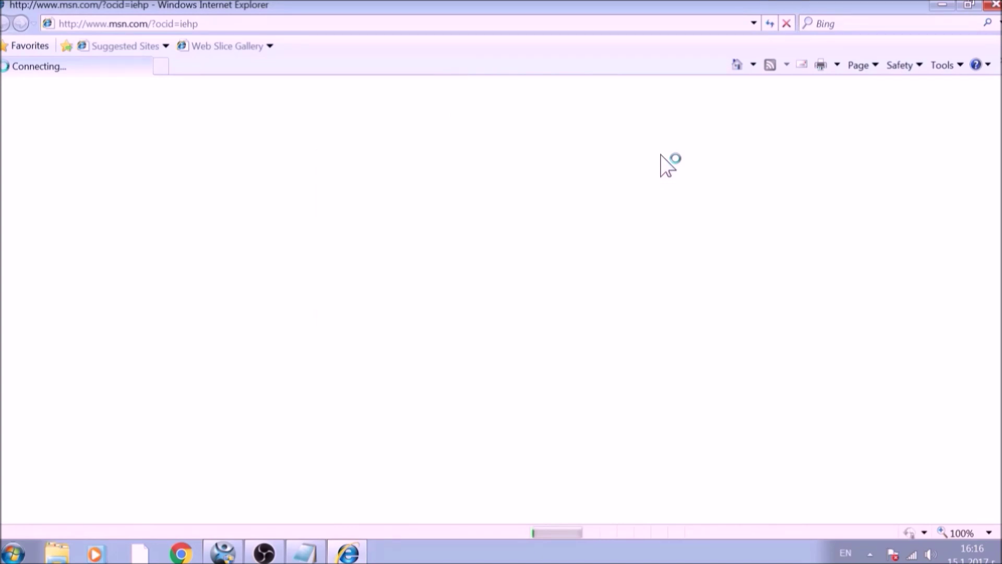
pyautogui.click(946, 66)
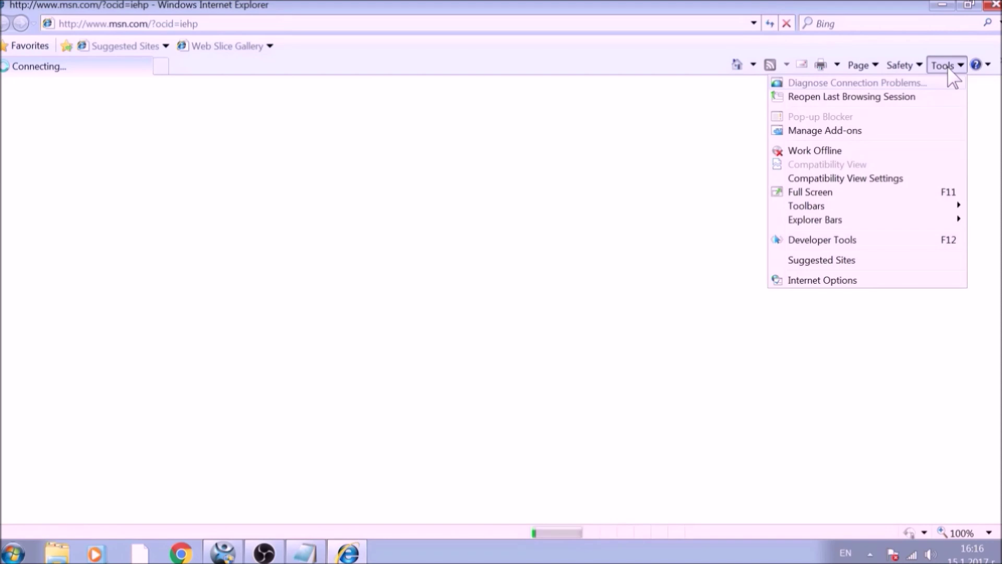
pyautogui.click(853, 280)
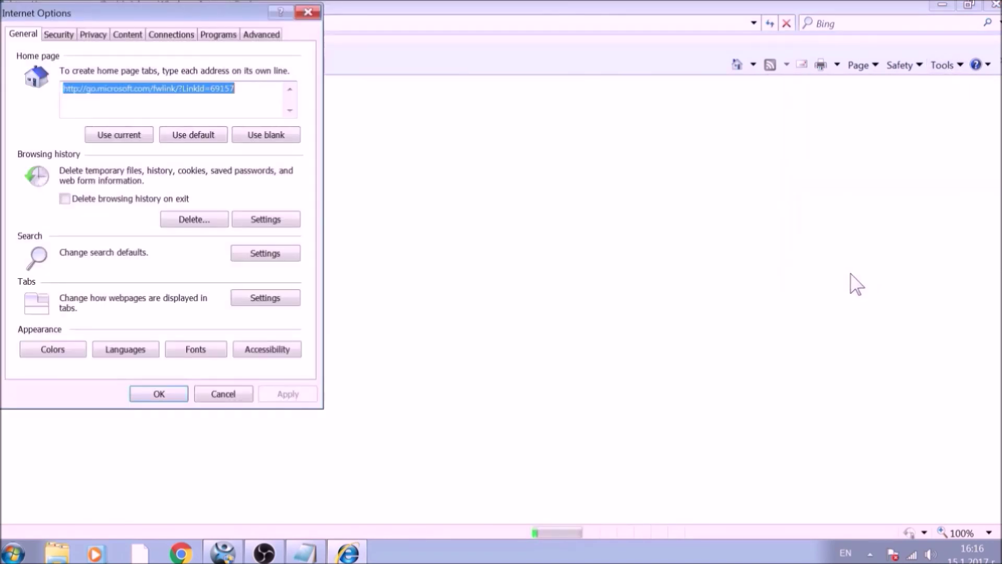
pyautogui.click(266, 135)
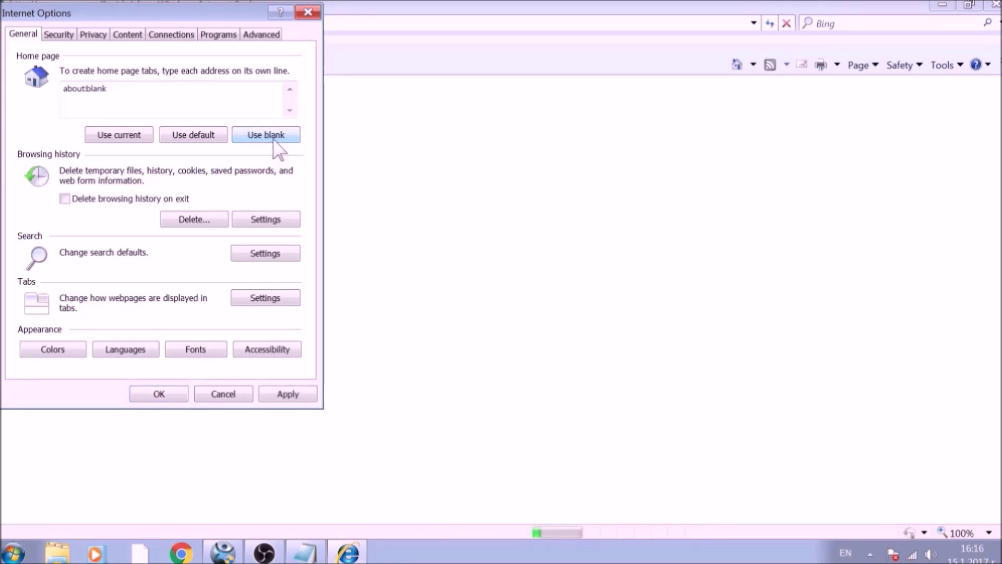
# Step: Reset Internet Explorer from the Advanced tab with Delete personal settings checked, then close the browser
pyautogui.click(262, 35)
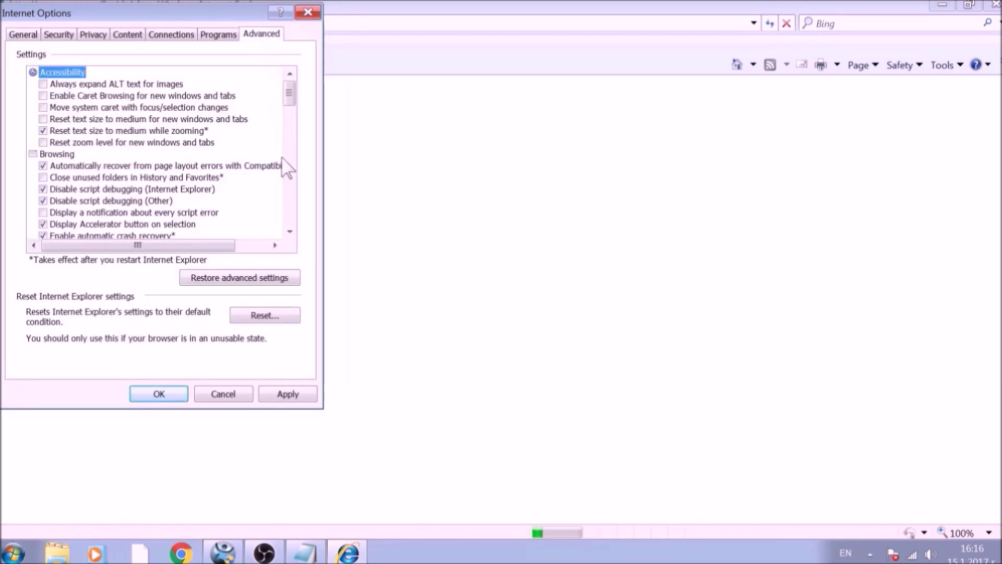
pyautogui.click(293, 318)
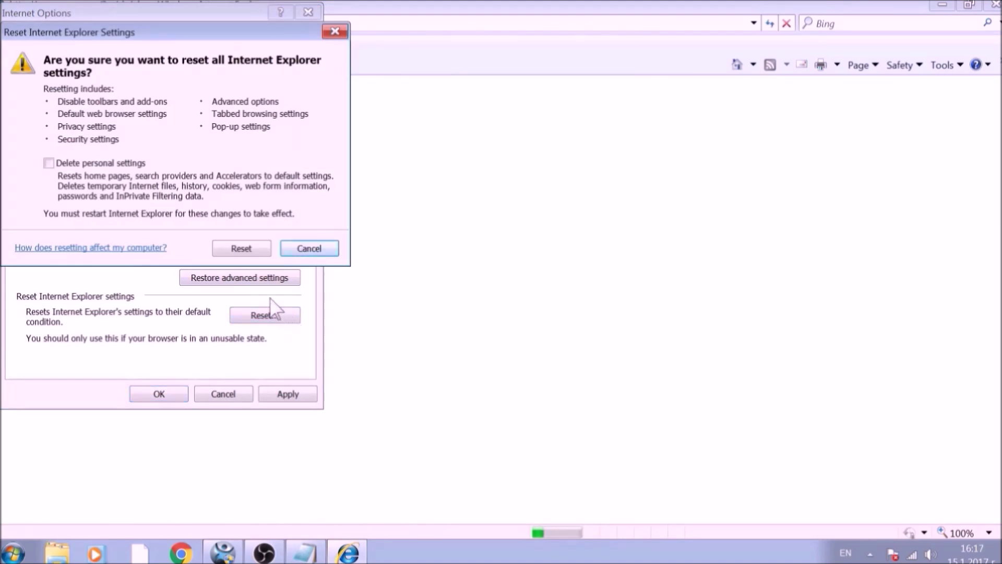
pyautogui.click(105, 164)
pyautogui.click(230, 249)
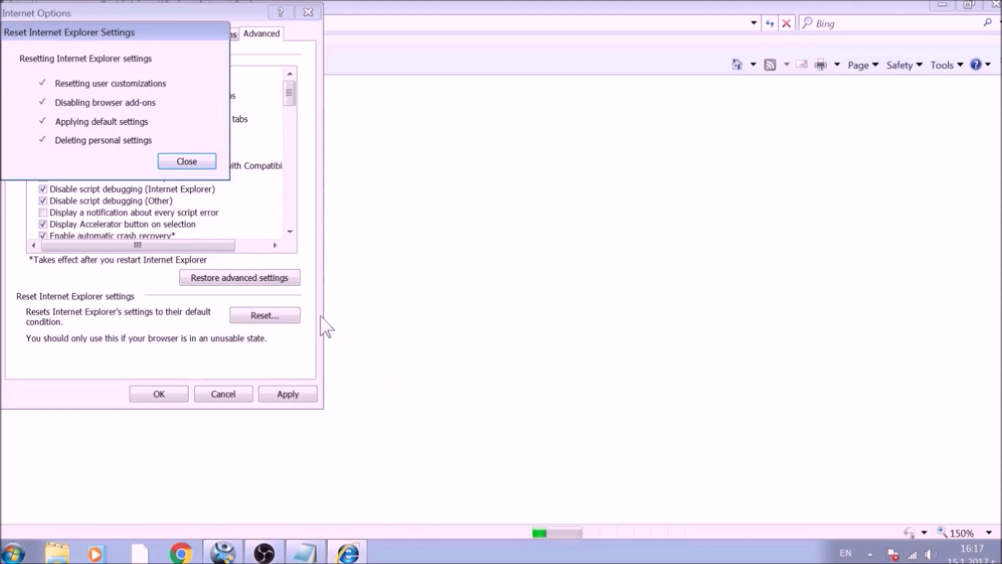
pyautogui.click(203, 165)
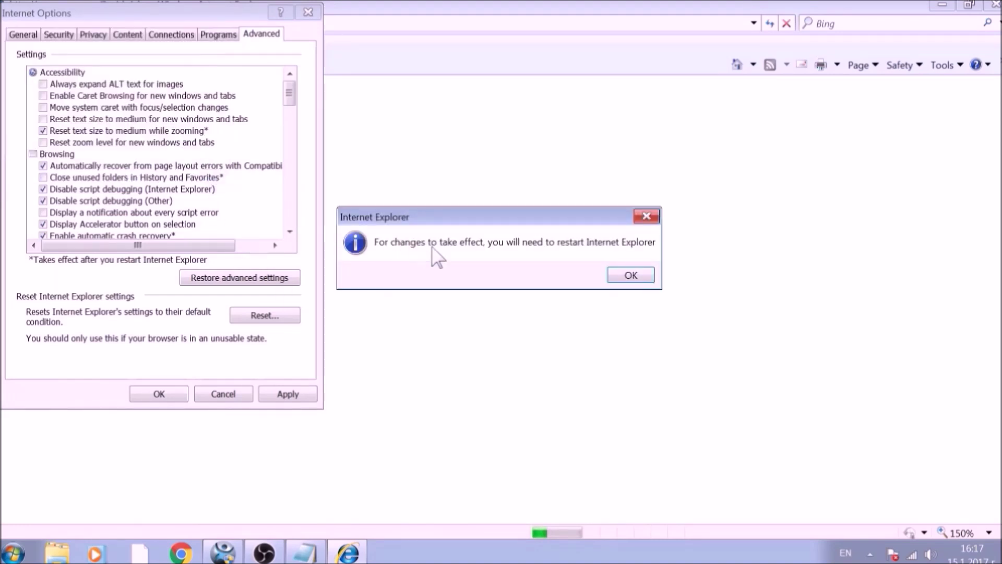
pyautogui.click(629, 275)
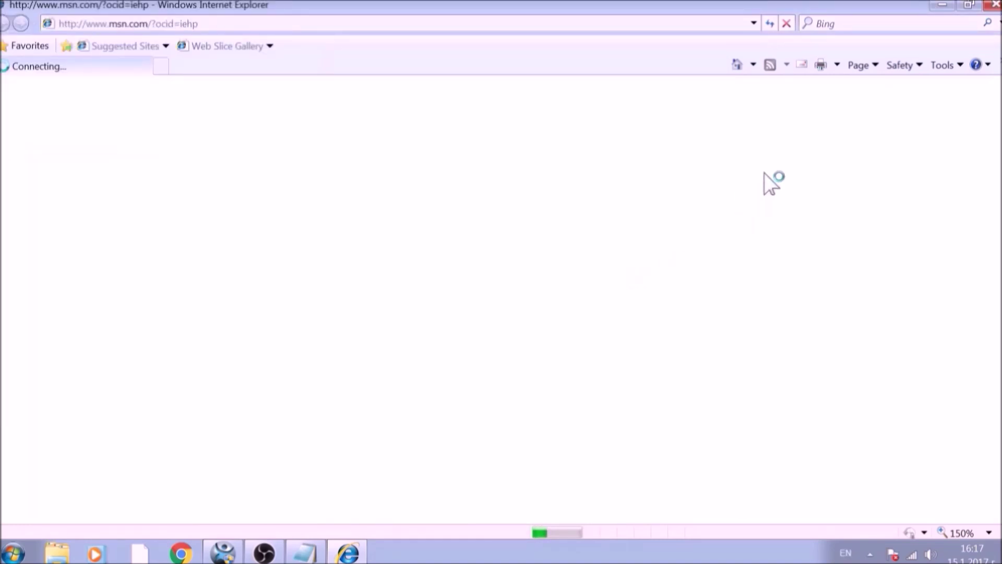
pyautogui.click(994, 7)
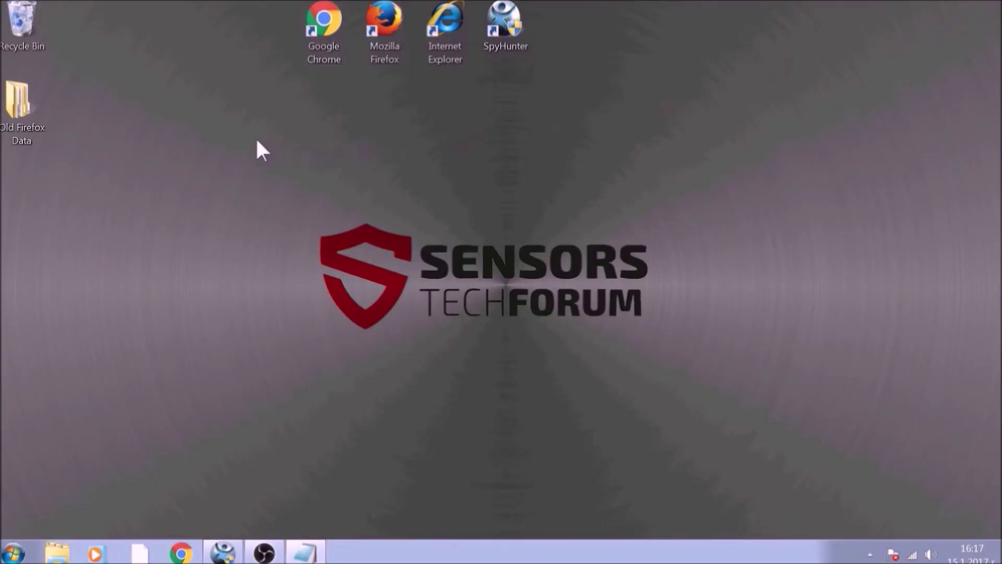
# Step: Open SpyHunter 4 from the taskbar and start a Quick Scan of the computer
pyautogui.moveTo(234, 156); pyautogui.dragTo(766, 398)
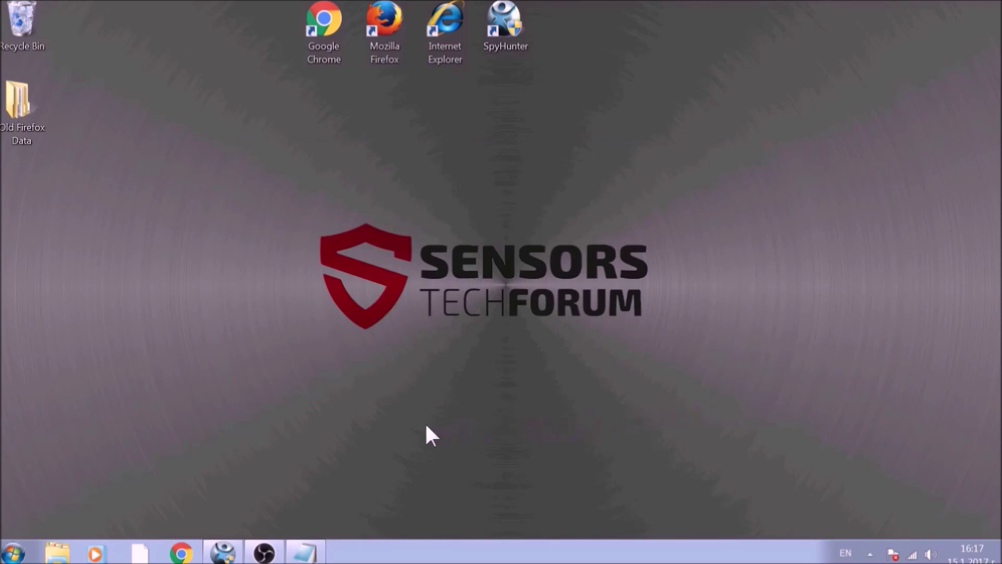
pyautogui.click(224, 552)
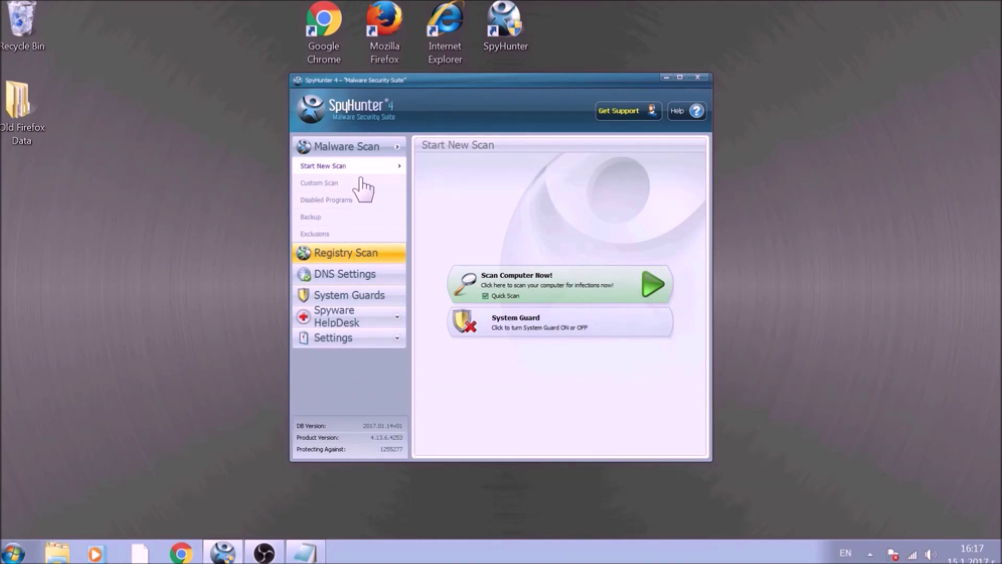
pyautogui.click(524, 281)
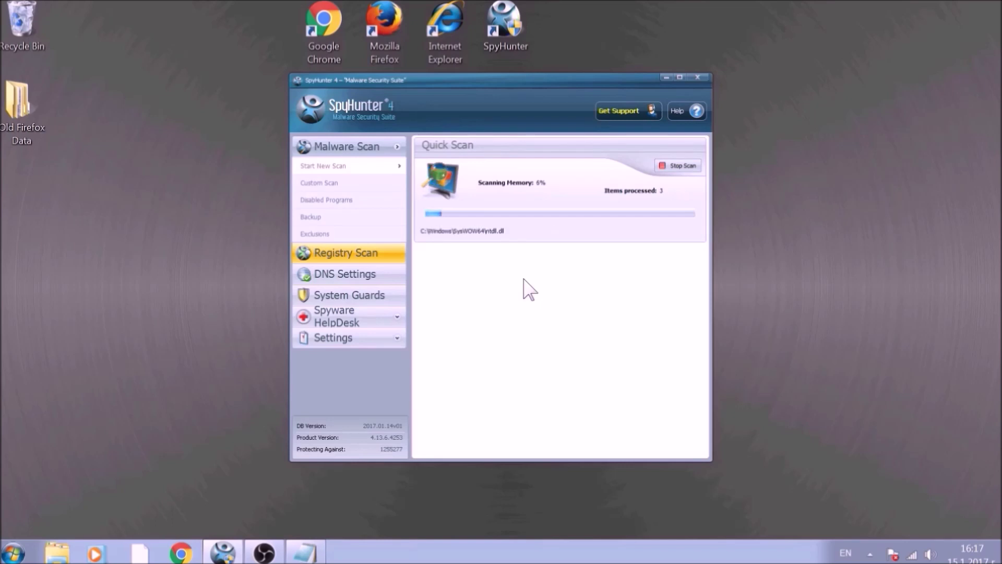